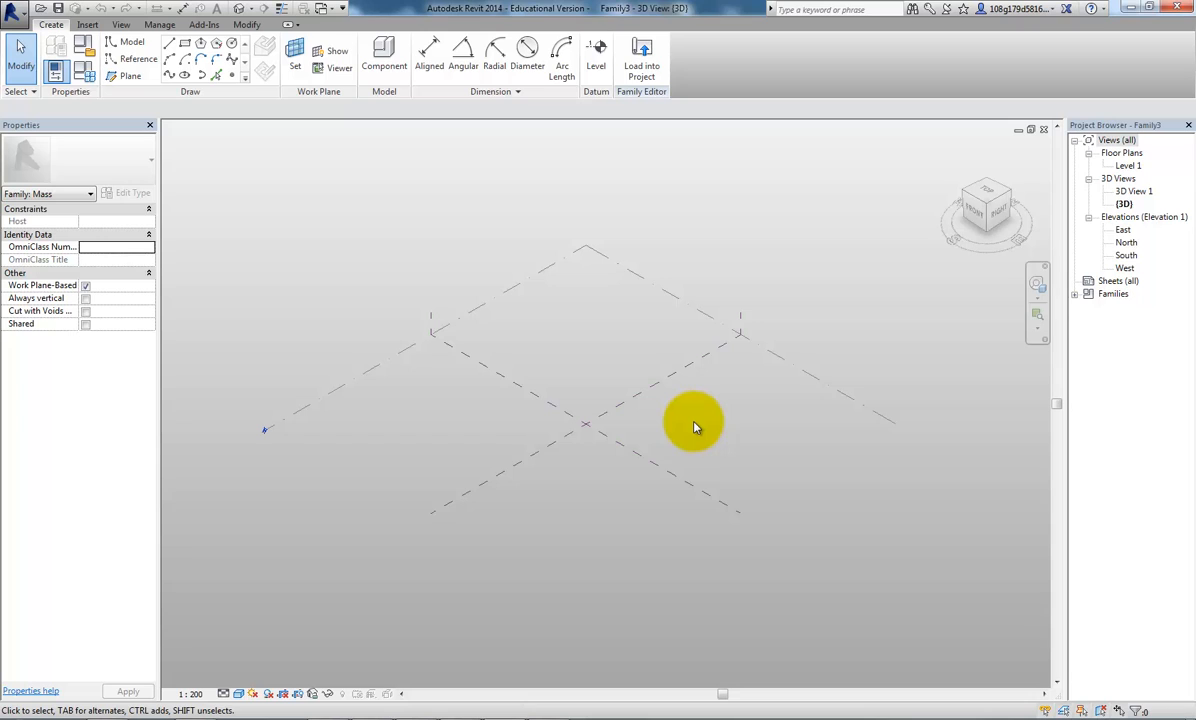
Import the image plan.JPG into the Level 1 floor plan and place it to the left of the reference planes' intersection
left_click(90, 25)
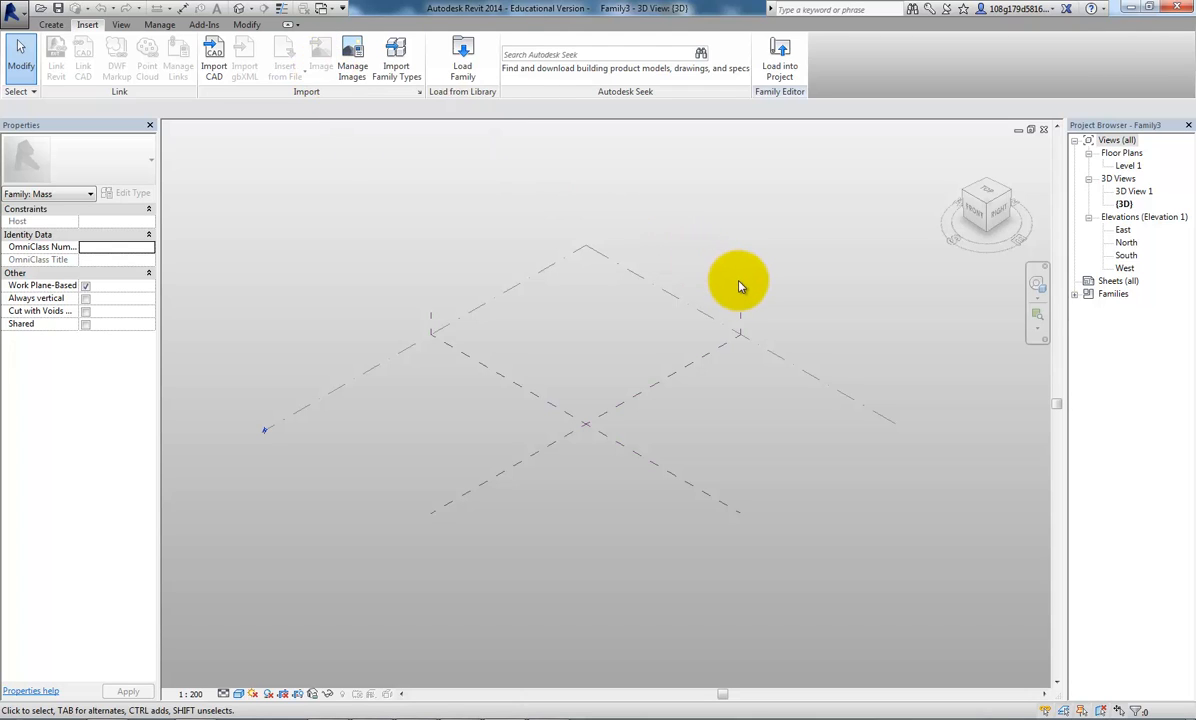
double_click(1131, 167)
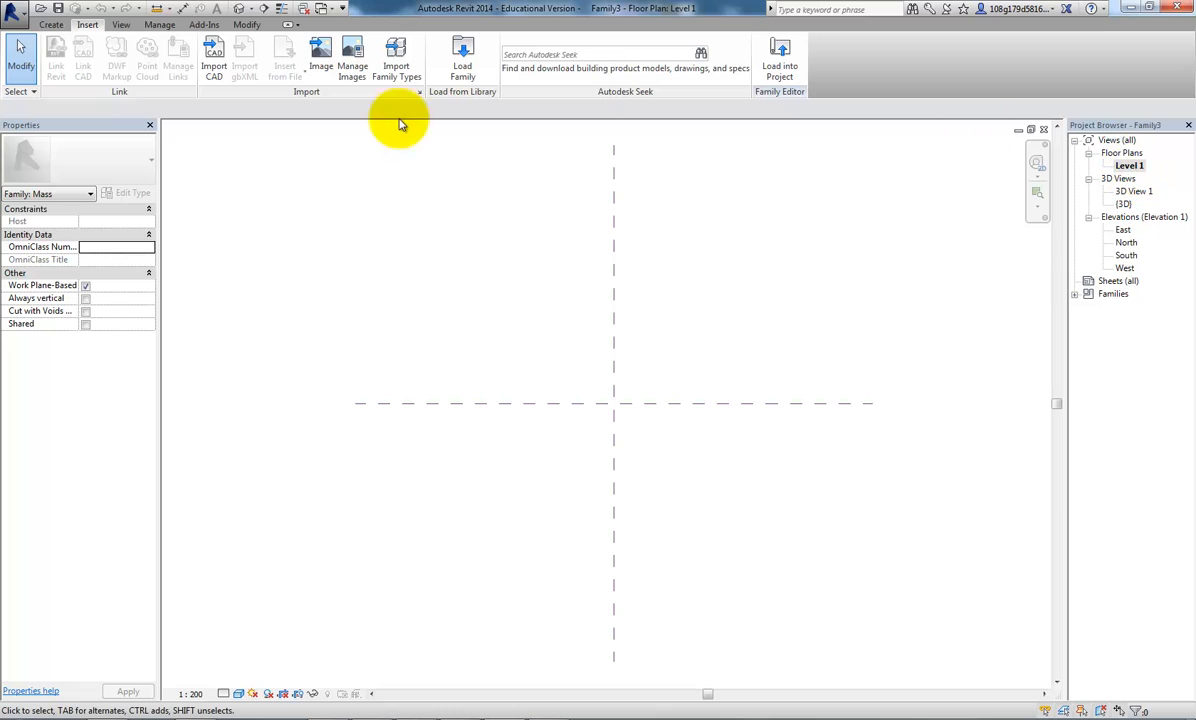
left_click(321, 58)
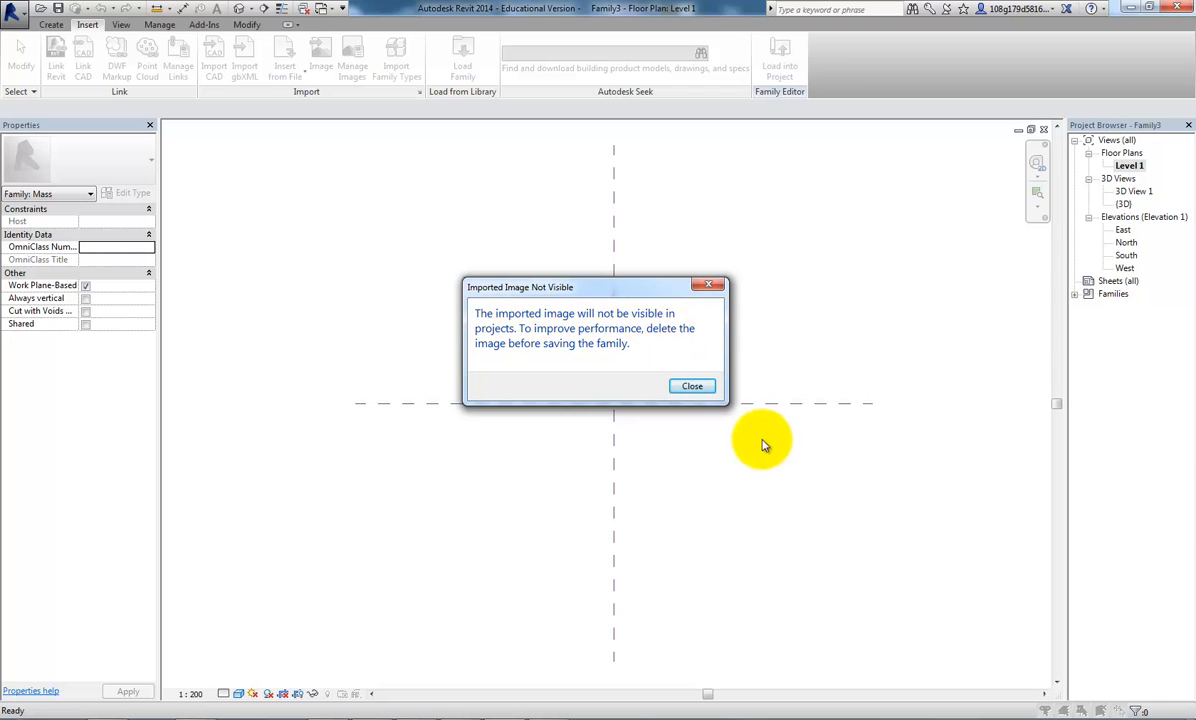
left_click(703, 391)
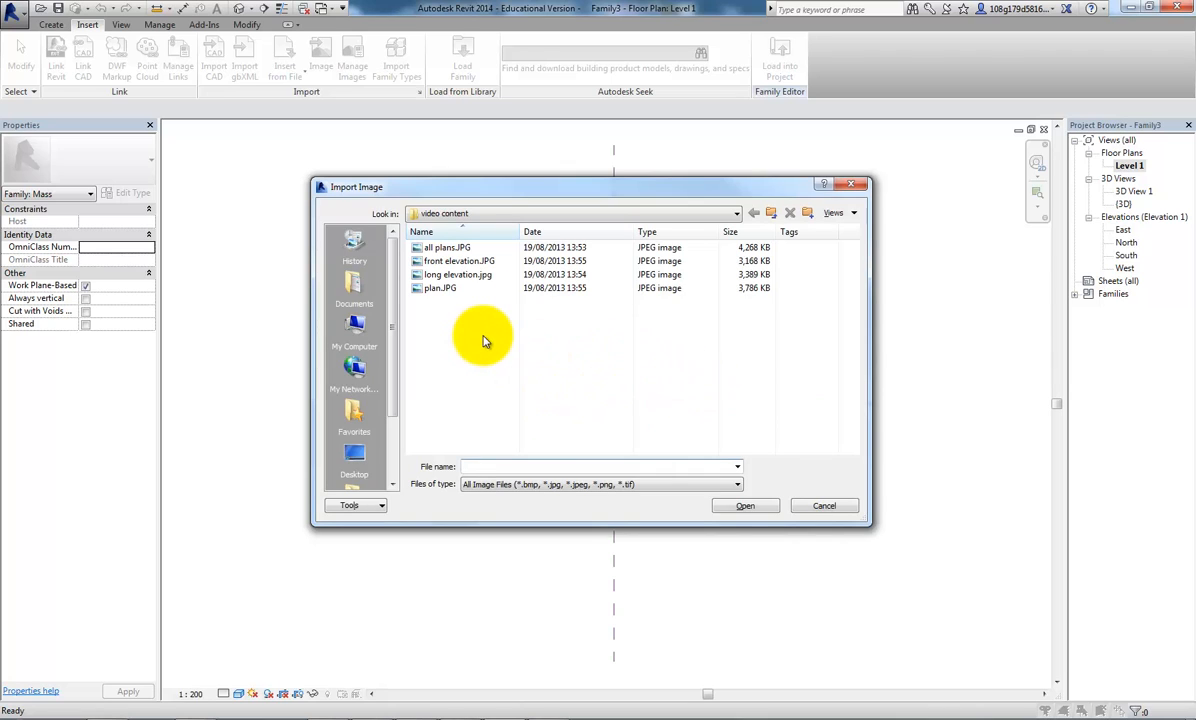
left_click(437, 288)
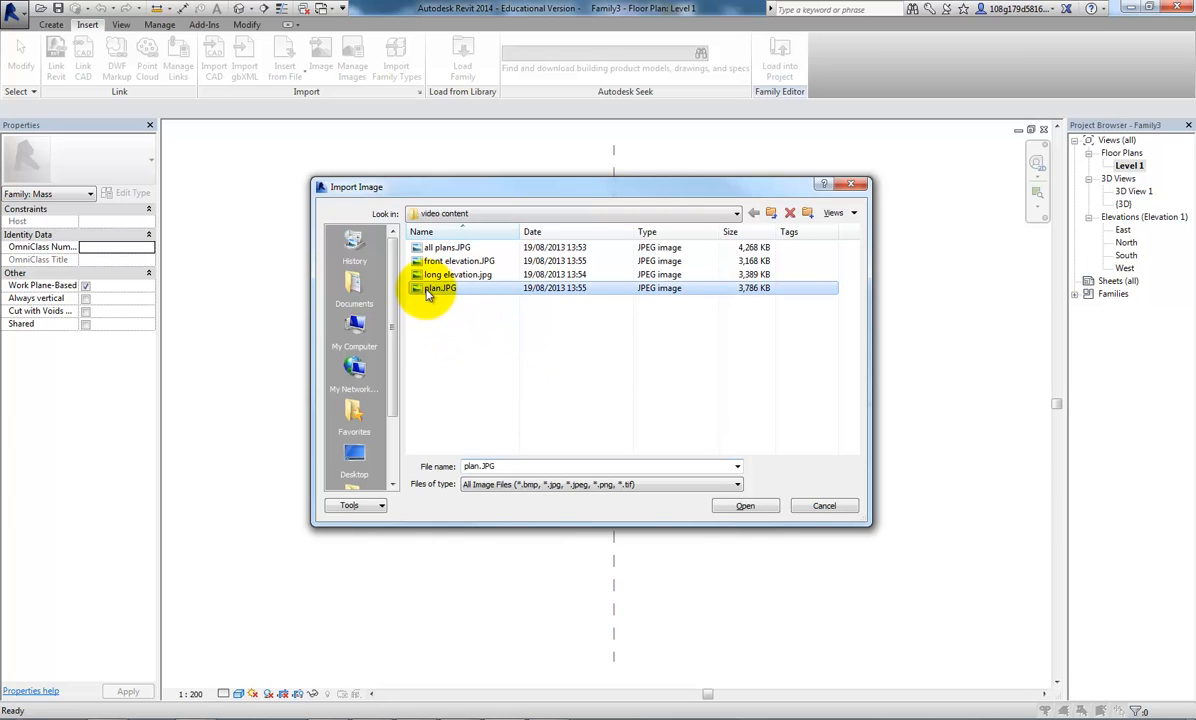
left_click(753, 510)
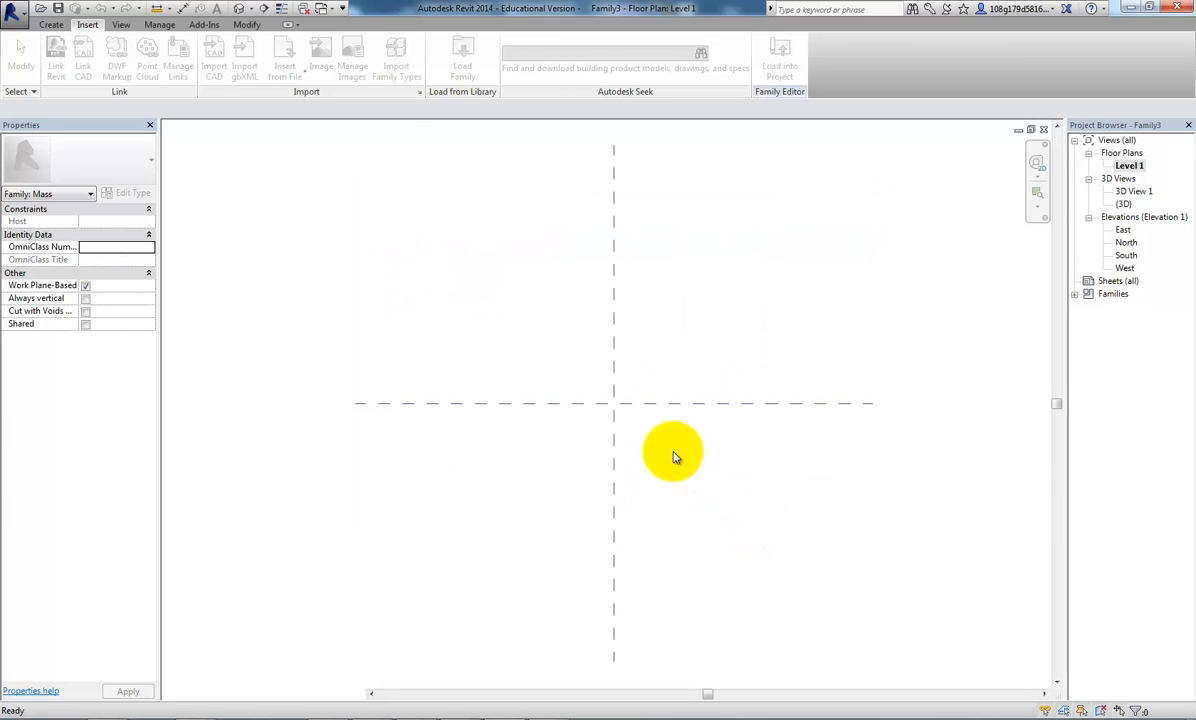
scroll(633, 420, "down", 5)
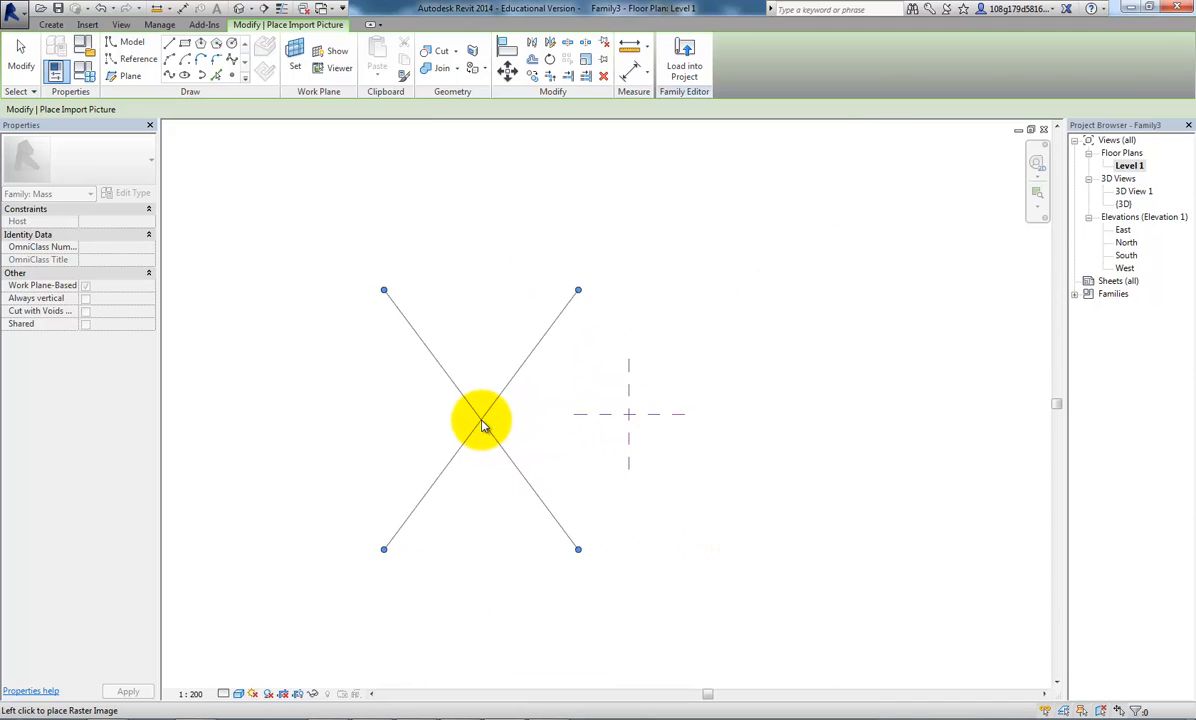
left_click(481, 420)
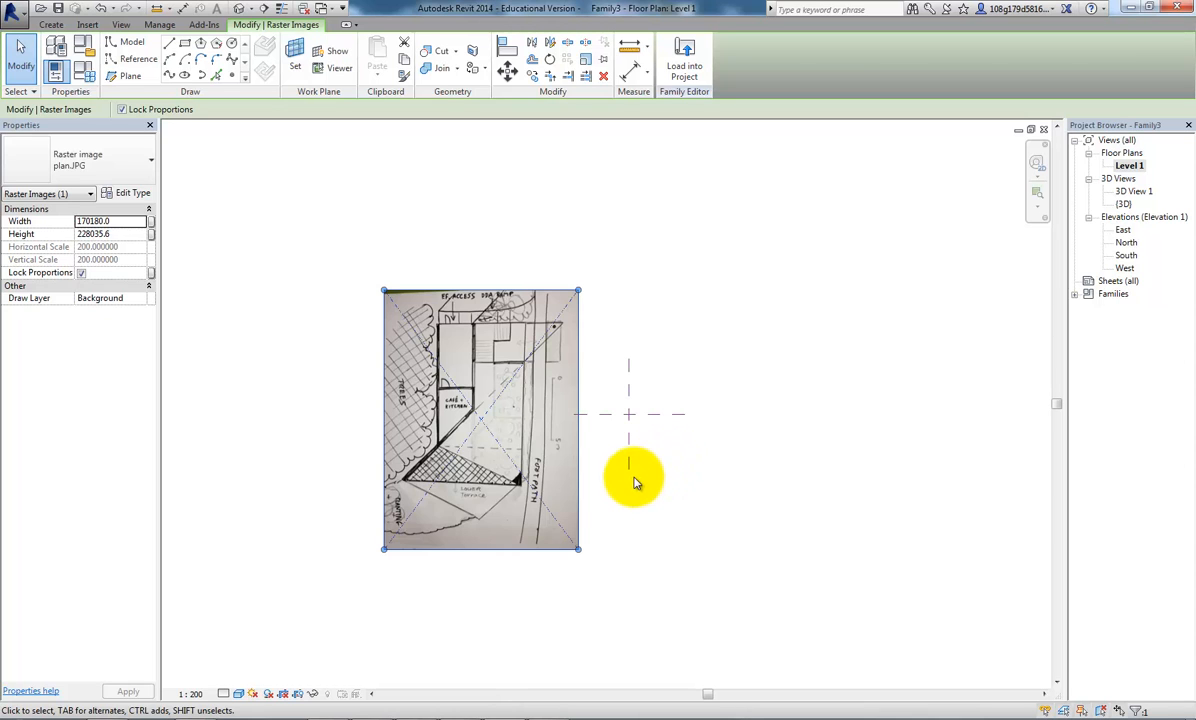
Scale the plan image graphically from the 0 mark to the 5 m mark of its drawn scale bar, setting that length to 5000
scroll(630, 478, "up", 1)
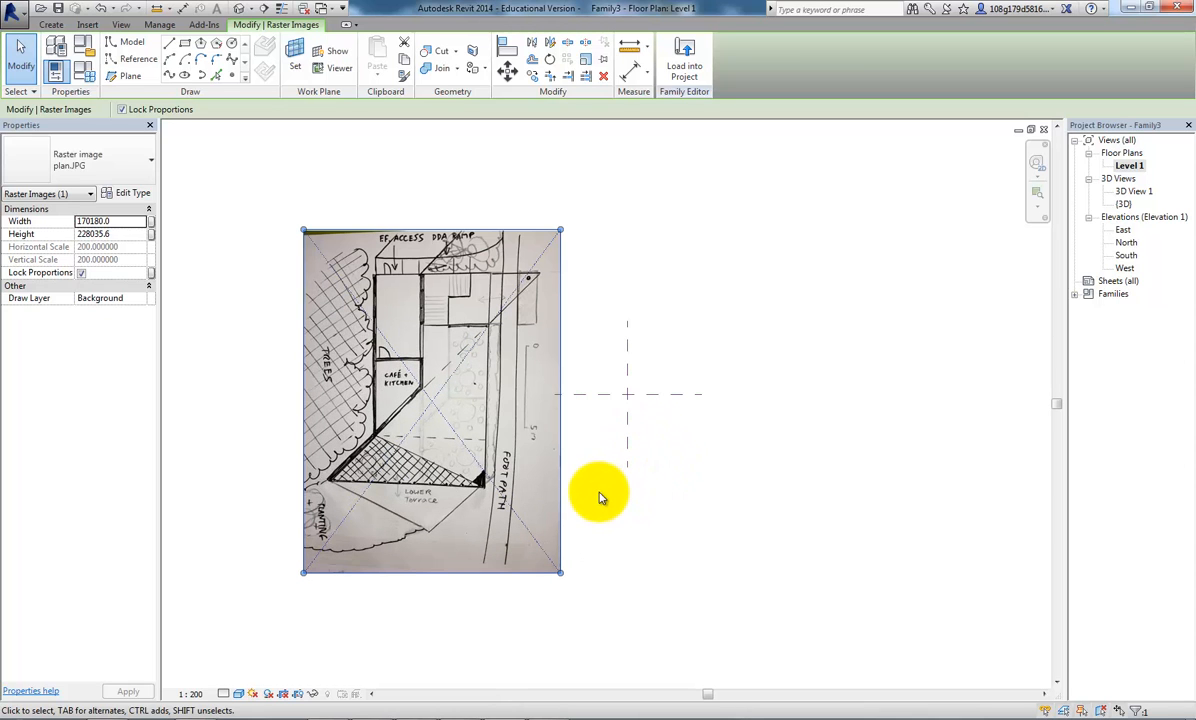
scroll(537, 419, "up", 1)
middle_click_drag(619, 355, 636, 325)
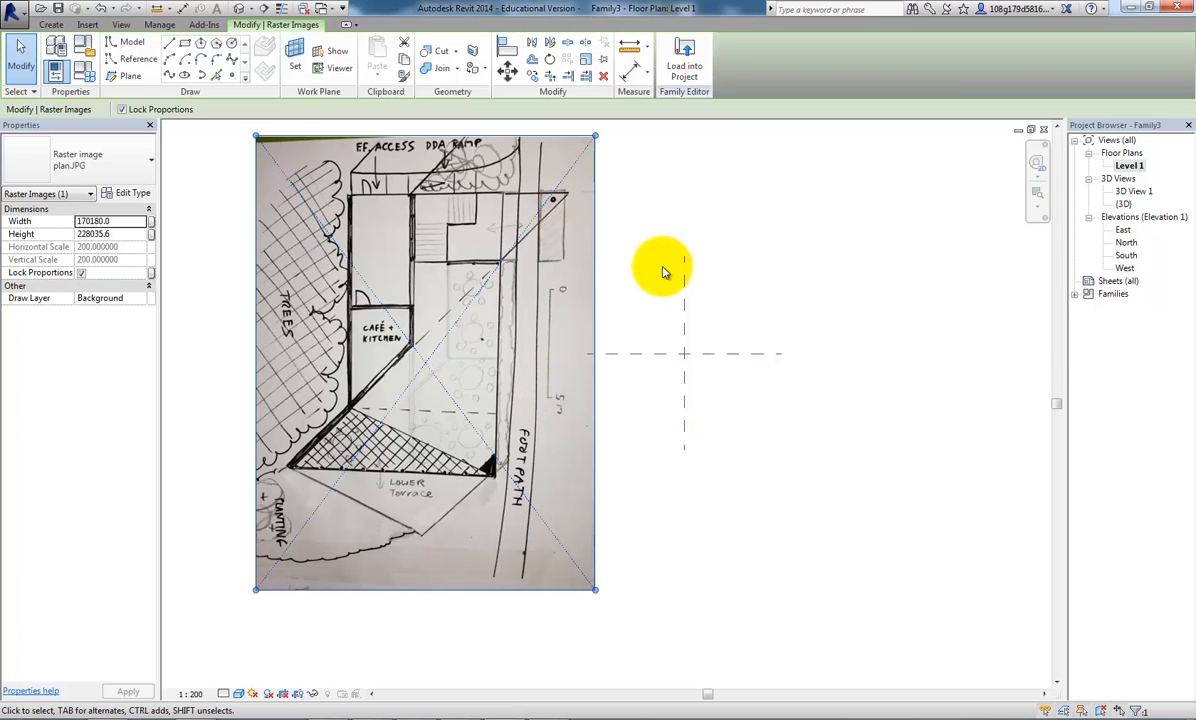
mouse_move(654, 264)
middle_mouse_down()
mouse_move(662, 293)
mouse_move(652, 288)
middle_mouse_up()
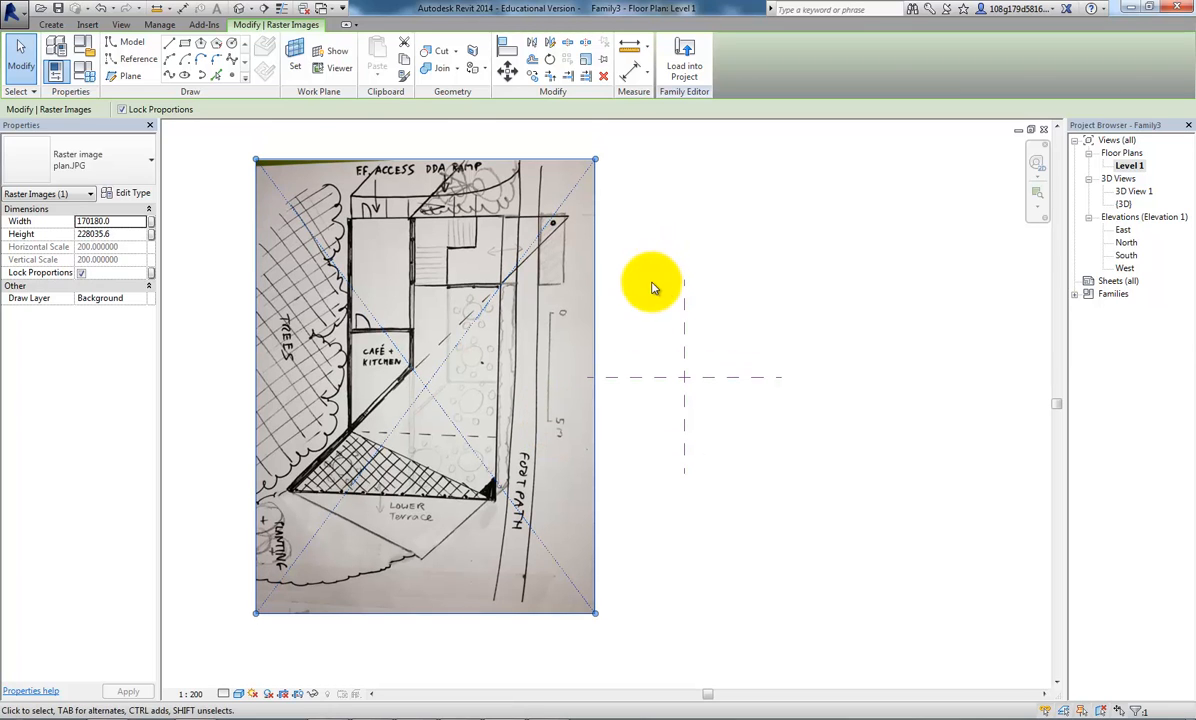
left_click(586, 62)
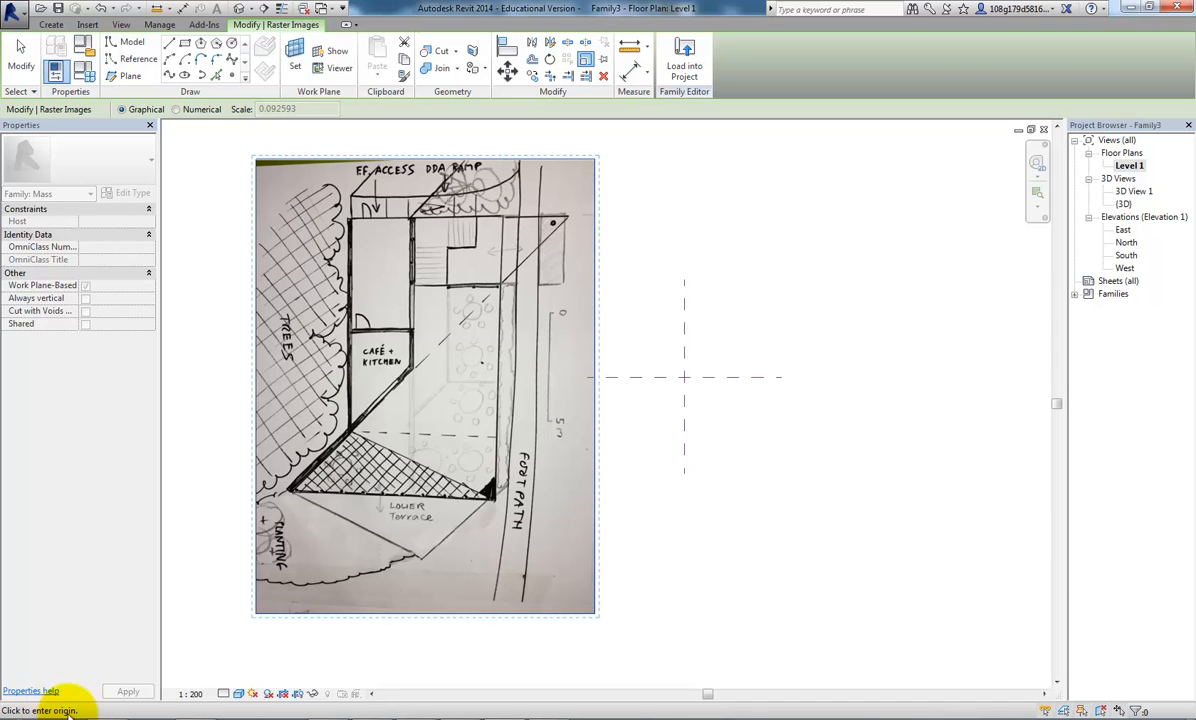
scroll(552, 327, "up", 2)
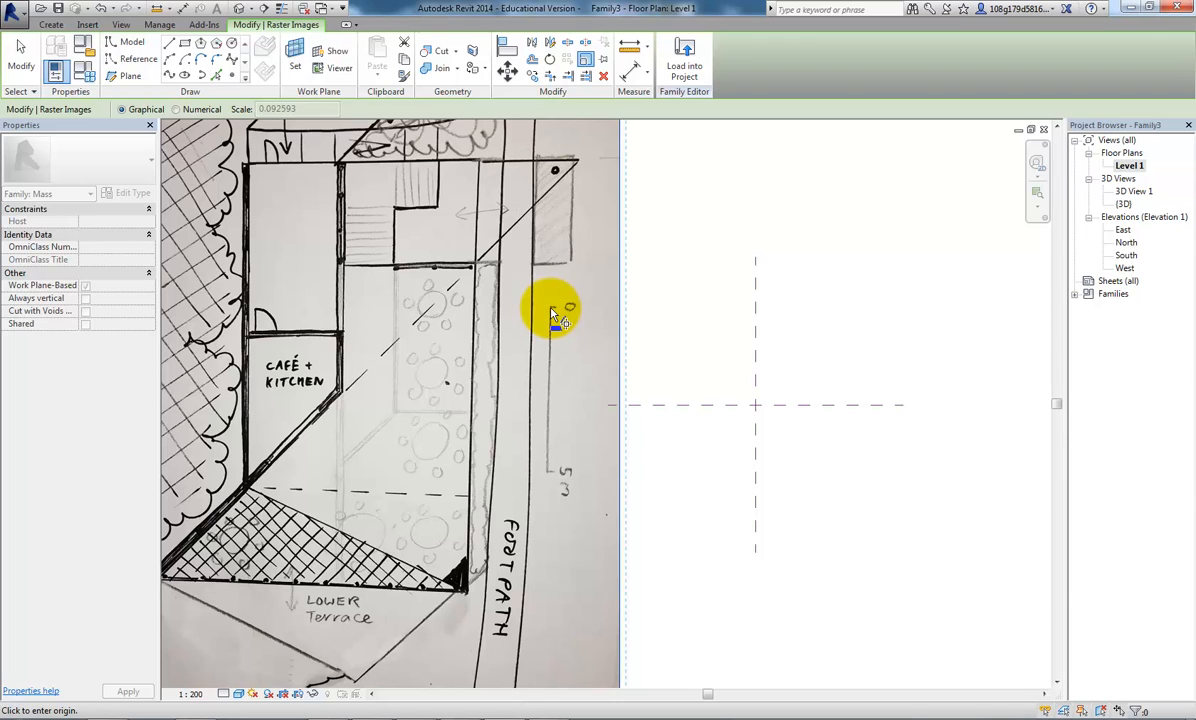
left_click(569, 308)
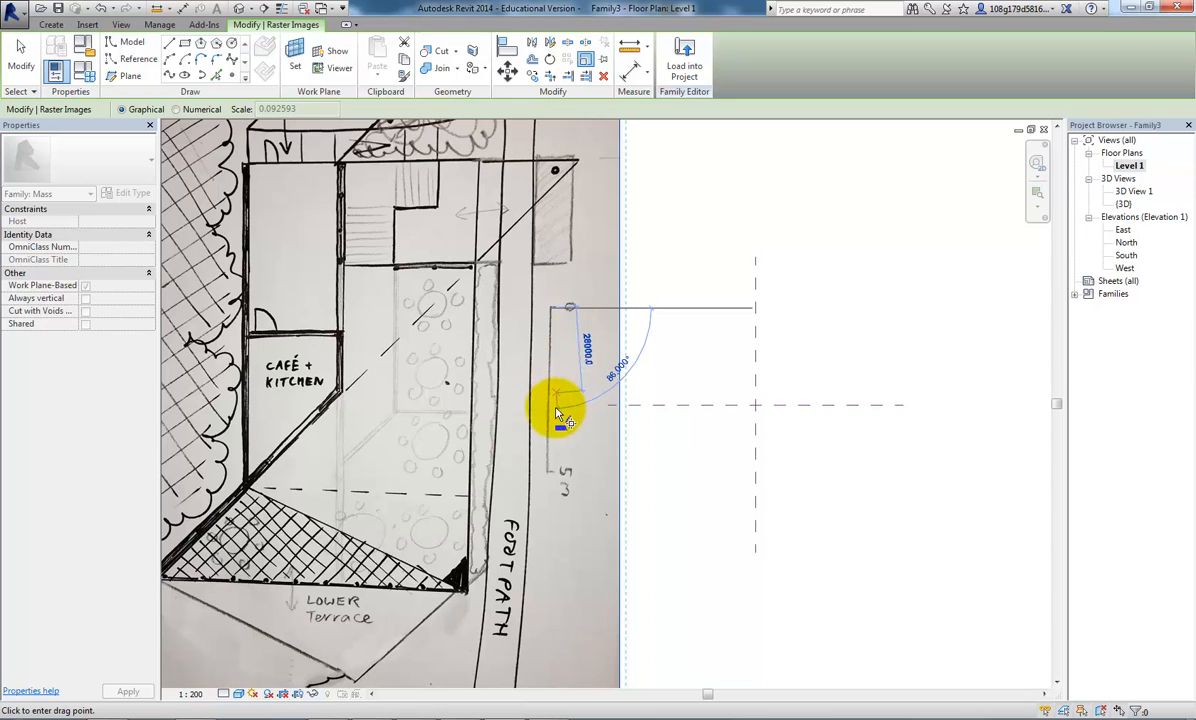
left_click(551, 476)
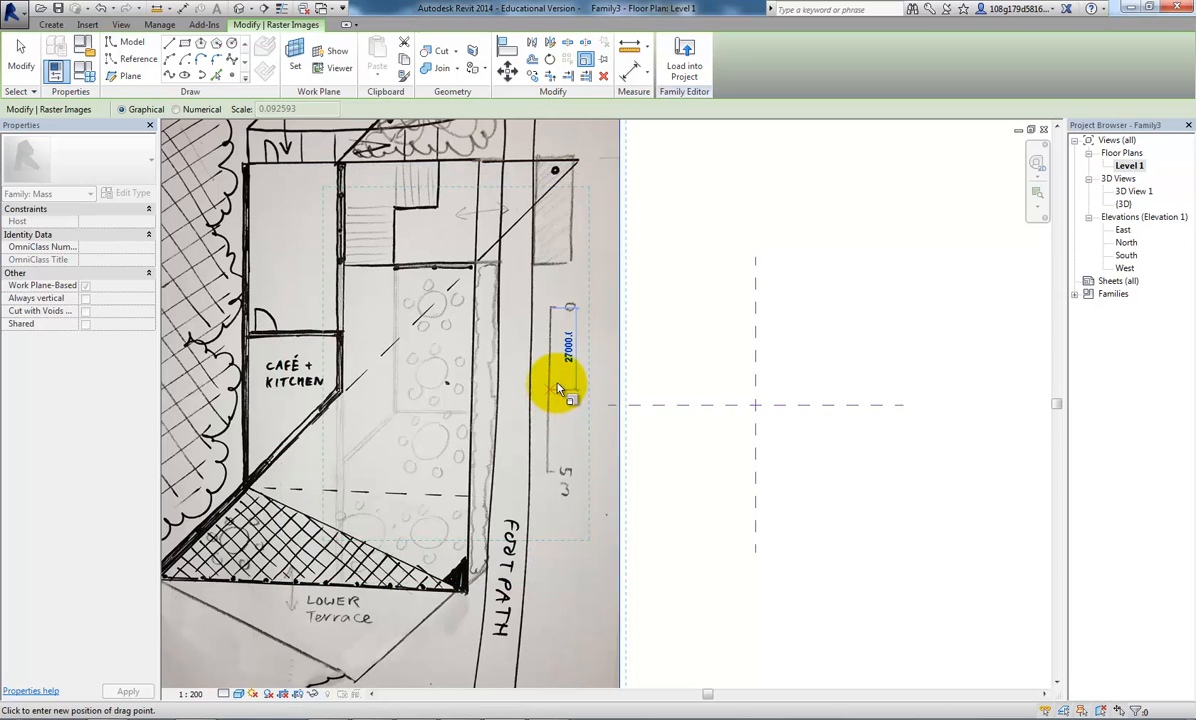
type("5000")
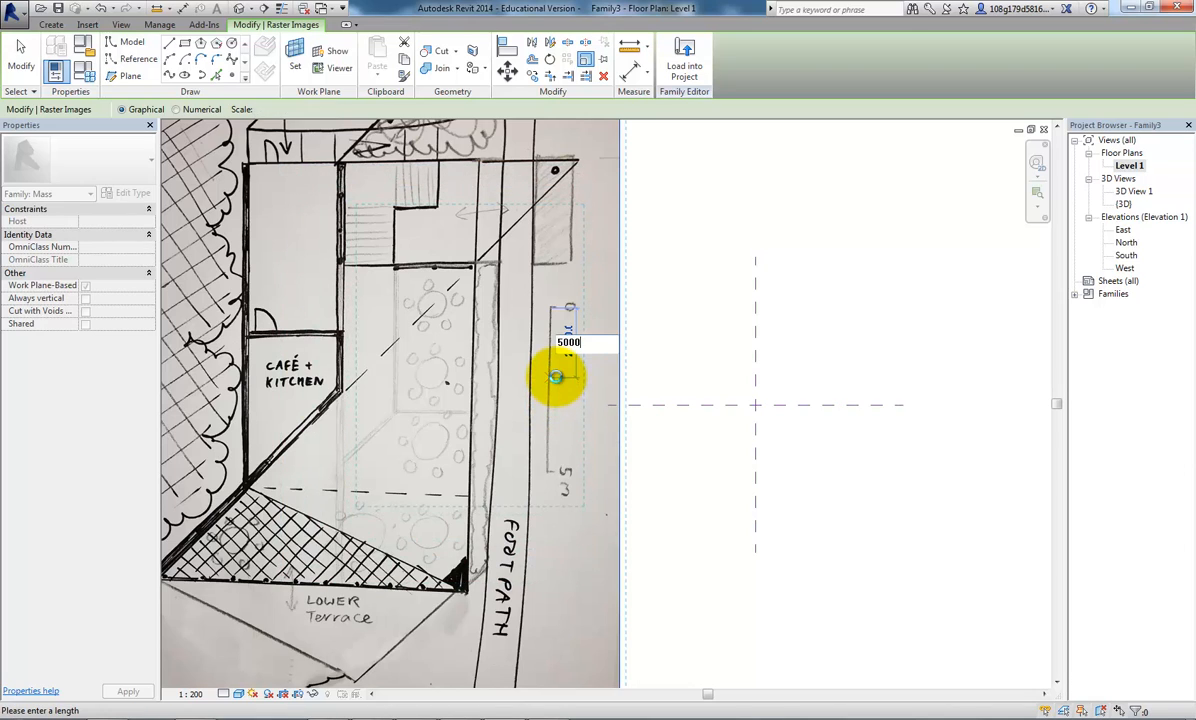
key("Return")
Move the scaled plan image so the building's solid black corner beside the footpath sits close to the reference planes' intersection
middle_click_drag(590, 343, 500, 305)
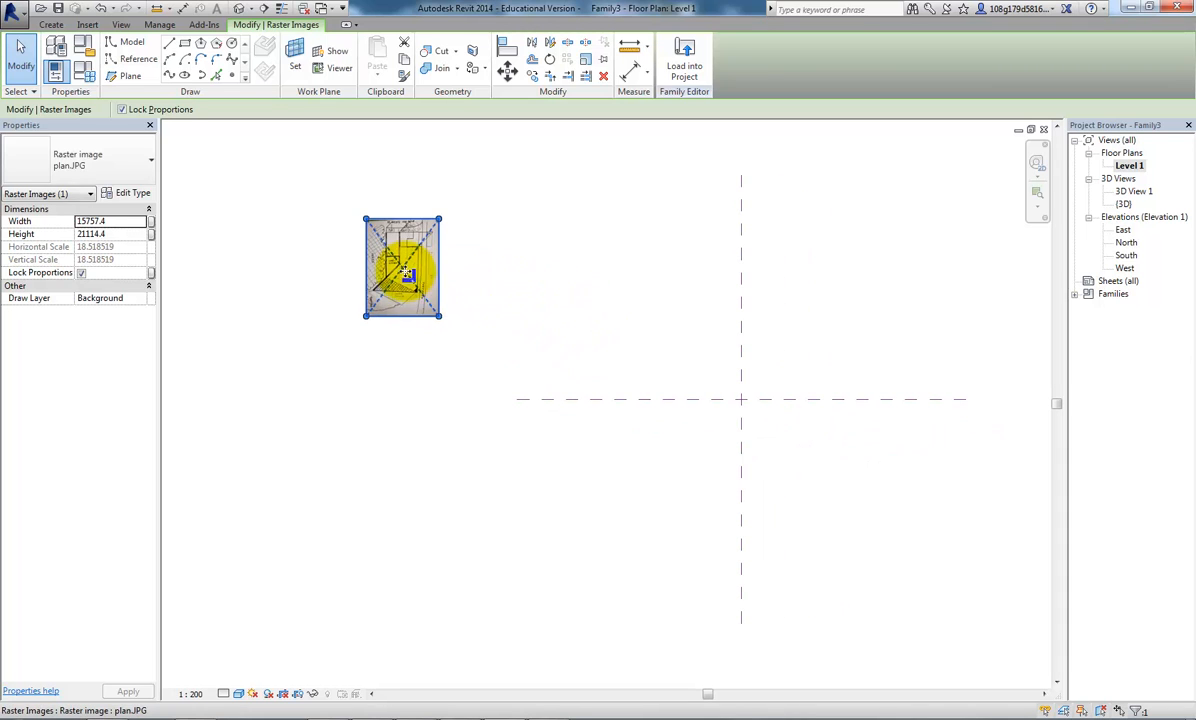
left_click_drag(407, 271, 692, 342)
scroll(768, 363, "up", 4)
mouse_move(740, 360)
middle_mouse_down()
mouse_move(753, 432)
mouse_move(745, 471)
mouse_move(735, 460)
middle_mouse_up()
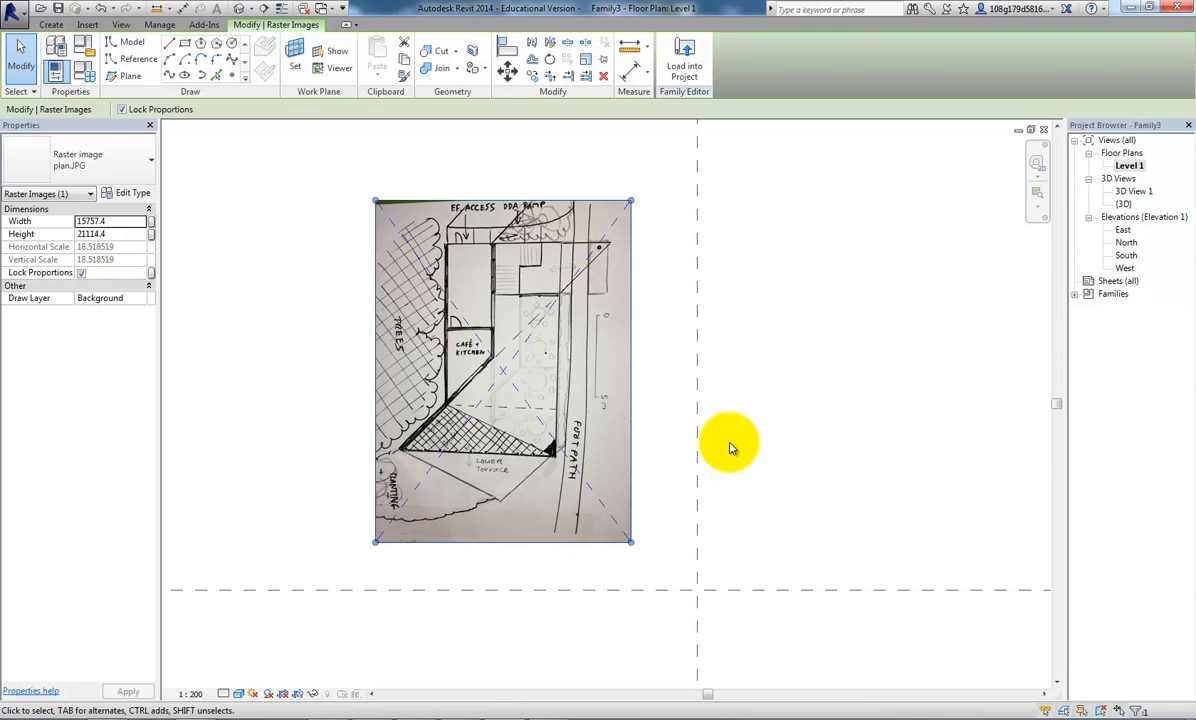
middle_click_drag(730, 448, 700, 419)
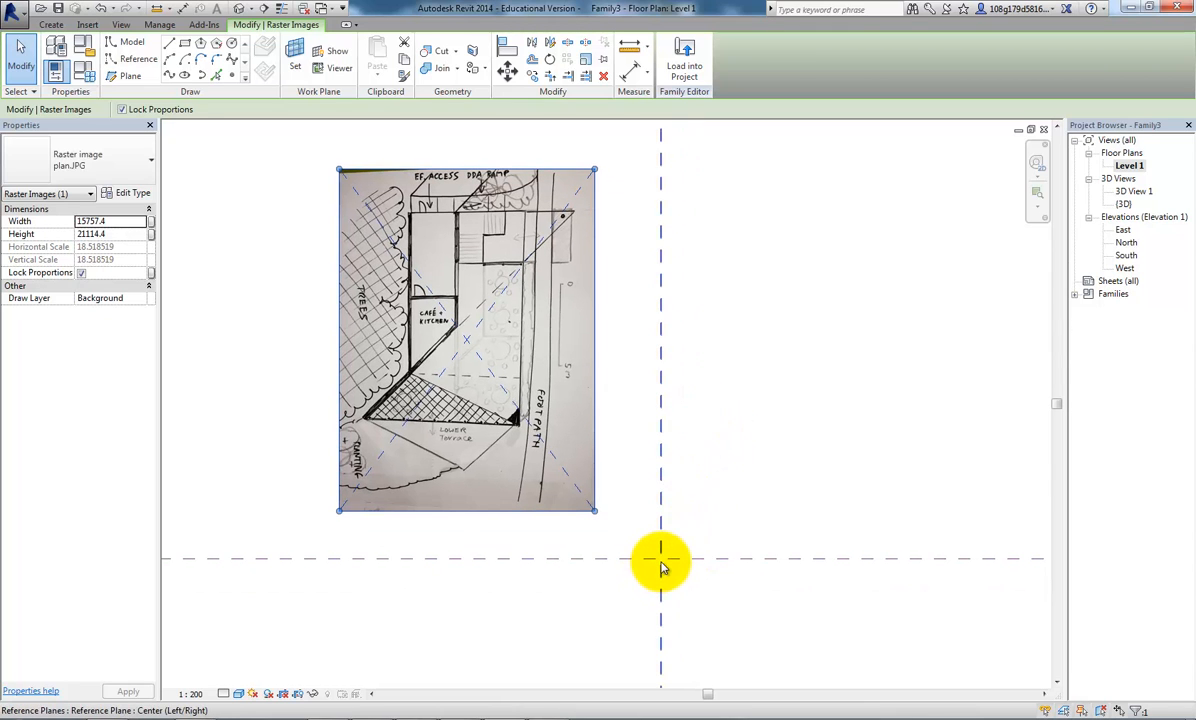
middle_click_drag(707, 448, 686, 440)
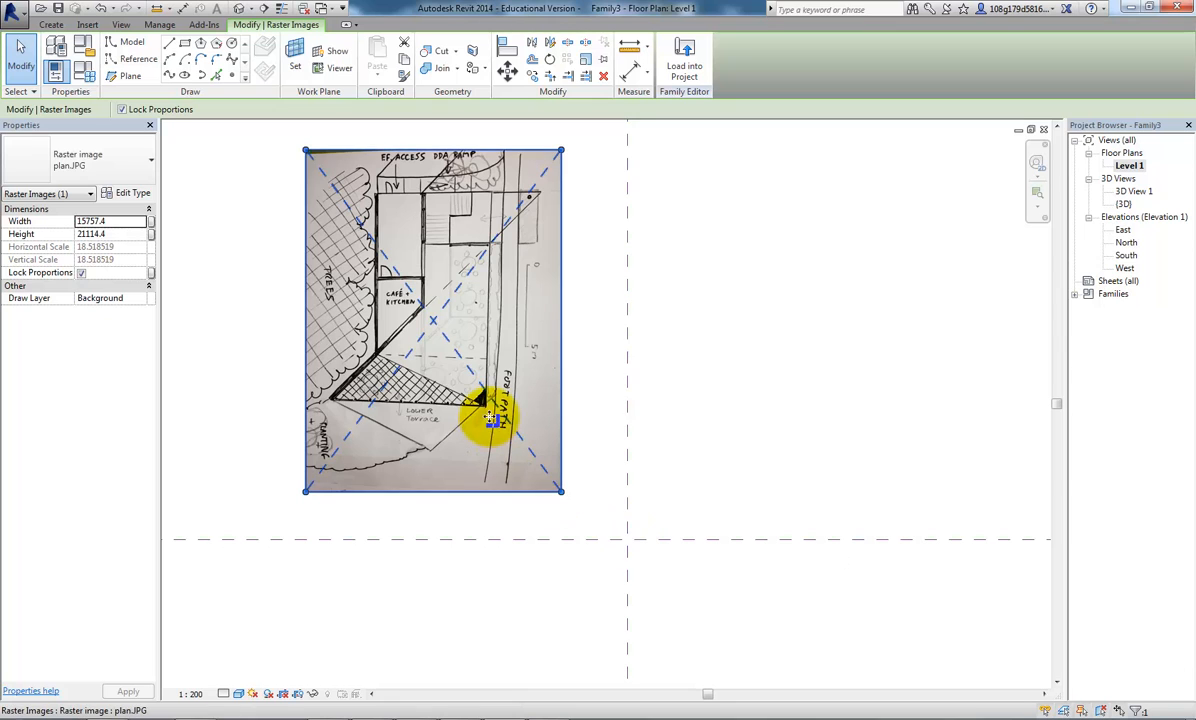
left_click_drag(484, 405, 622, 537)
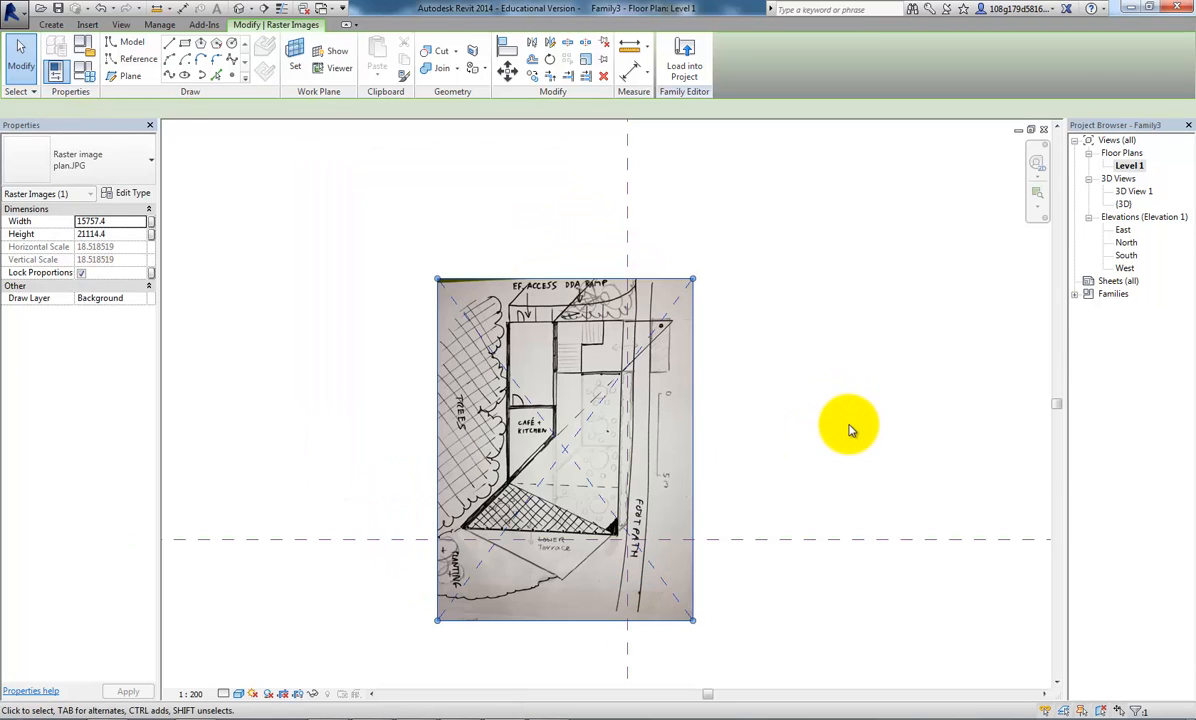
Nudge the plan image right and slightly down to align the building's black corner with the reference planes' intersection, and deselect it
key("Right")
key("Right")
key("Right")
key("Right")
key("Right")
key("Right")
key("Right")
key("Right")
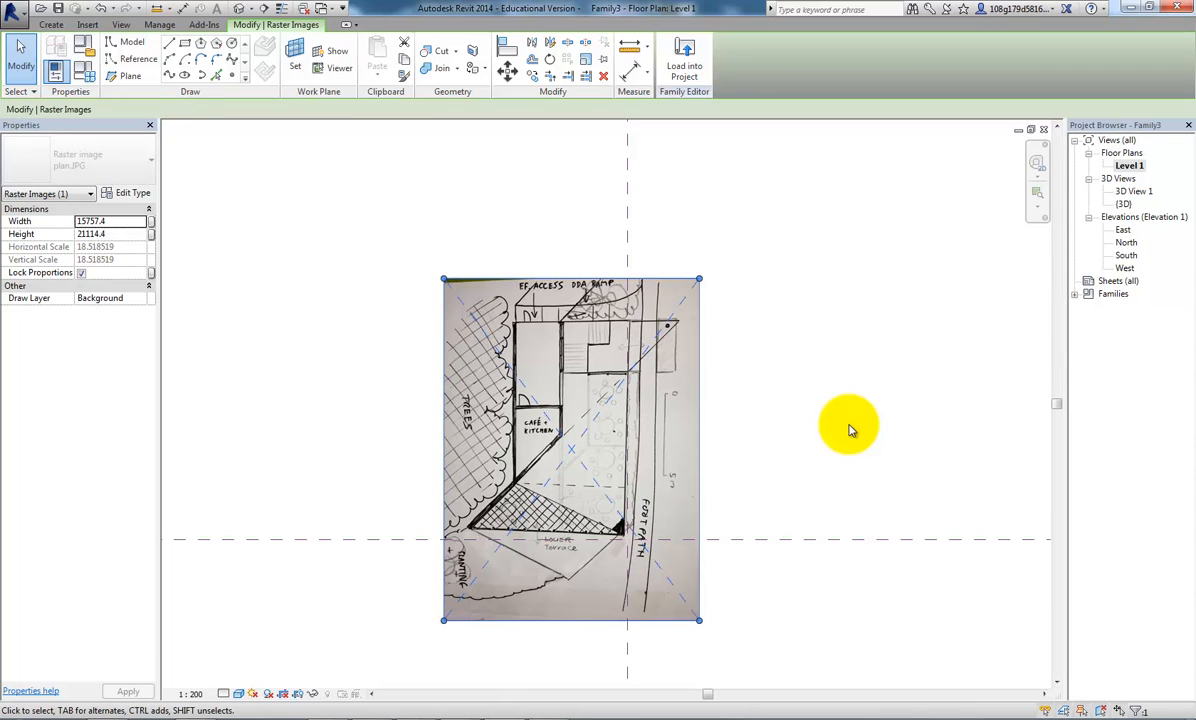
key("Right")
key("Down")
key("Down")
key("Down")
key("Down")
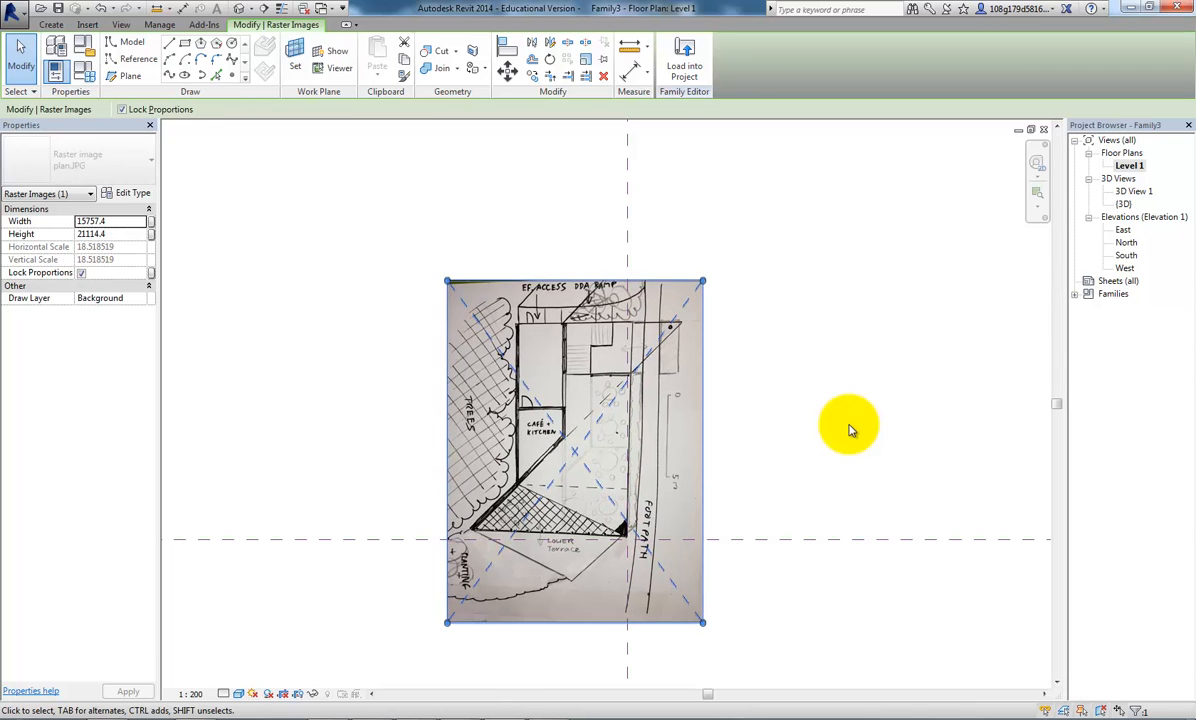
key("Up")
key("Up")
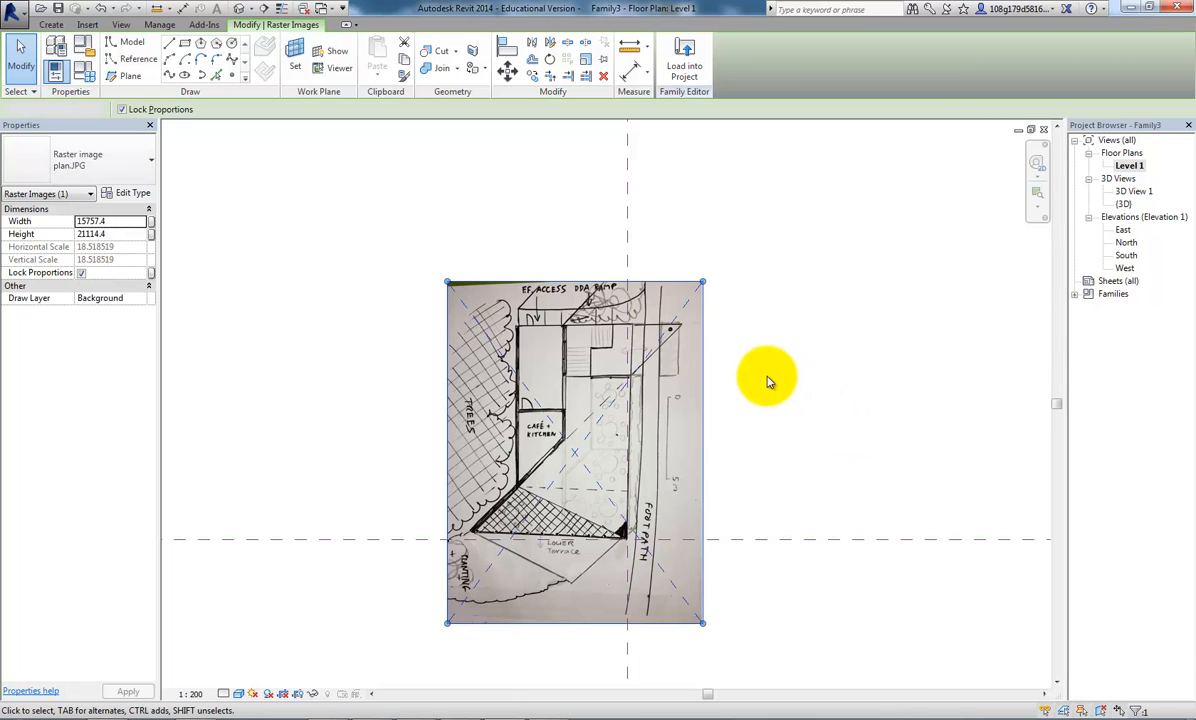
key("Escape")
Try rotating the plan image about the building's black corner to level its terrace edge with the horizontal reference plane, and undo the rotation
scroll(753, 409, "up", 2)
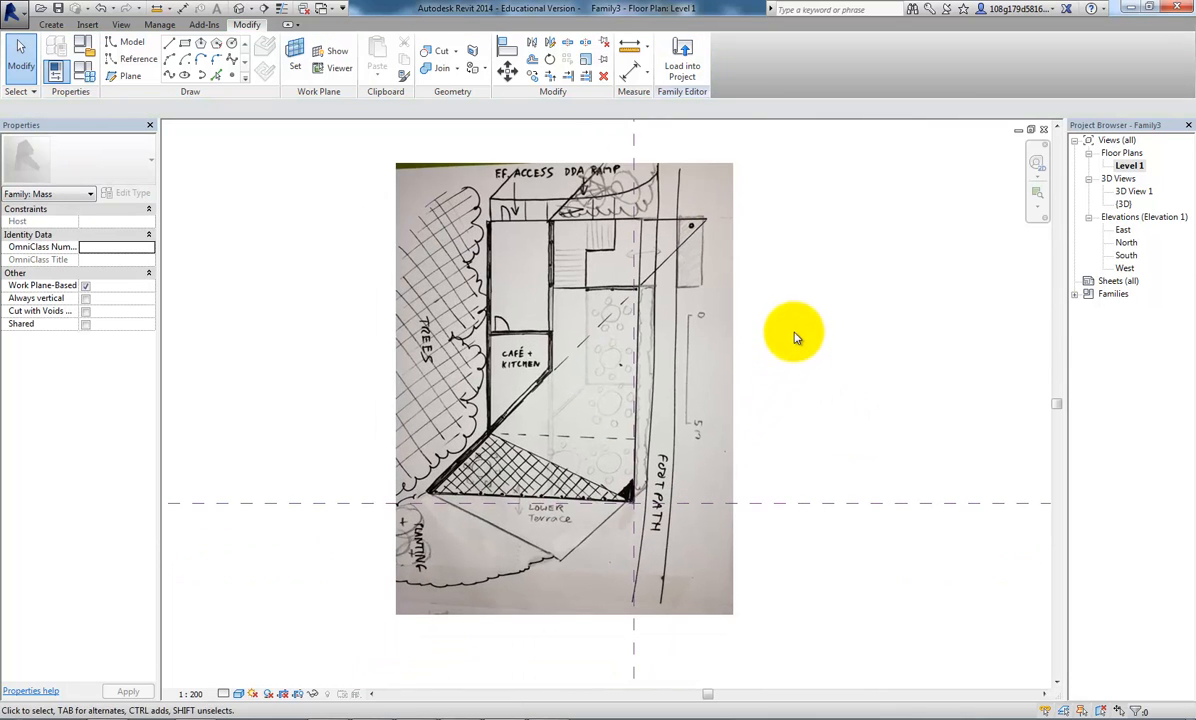
middle_click_drag(795, 332, 795, 354)
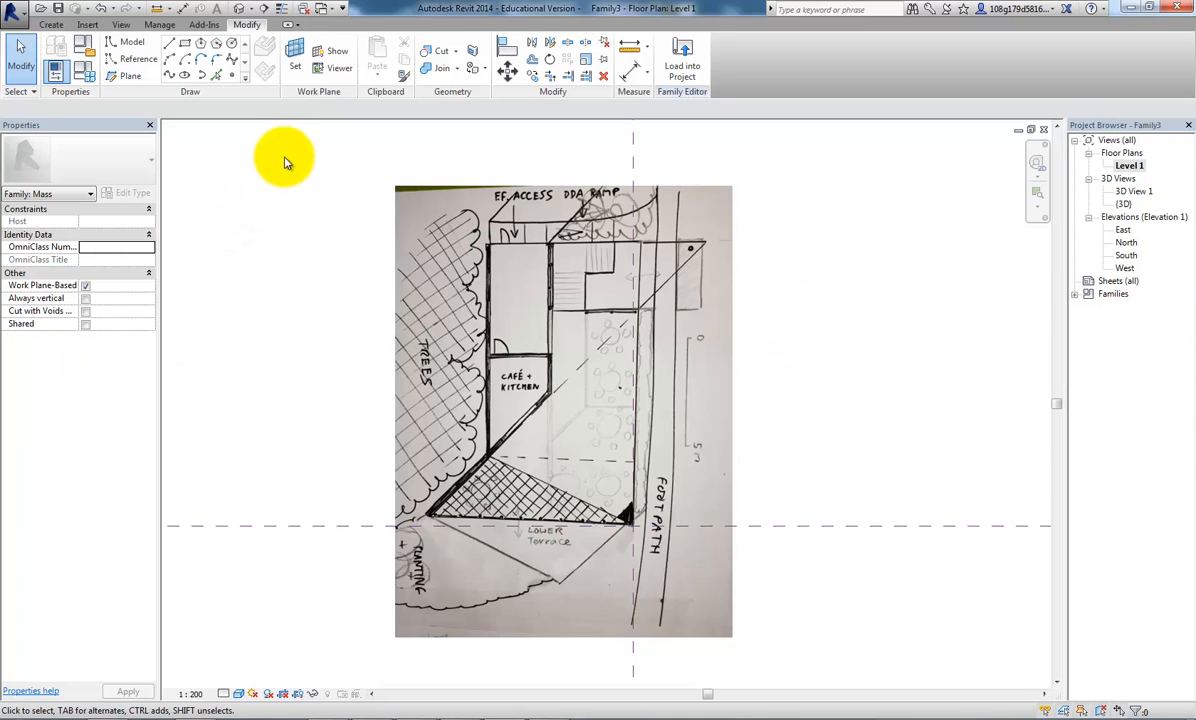
mouse_move(287, 148)
left_mouse_down()
mouse_move(445, 393)
mouse_move(455, 433)
mouse_move(489, 460)
mouse_move(760, 242)
mouse_move(768, 248)
mouse_move(553, 403)
mouse_move(483, 619)
mouse_move(485, 663)
mouse_move(667, 530)
mouse_move(716, 531)
mouse_move(636, 580)
mouse_move(462, 206)
mouse_move(364, 183)
mouse_move(380, 175)
left_mouse_up()
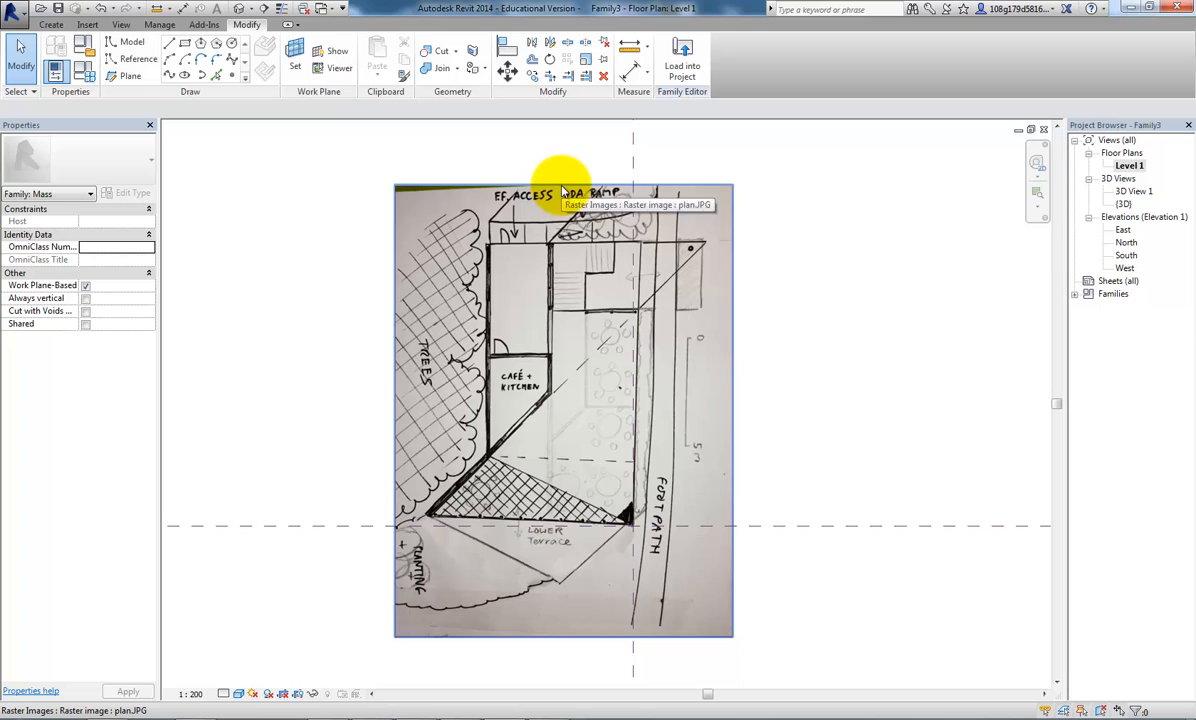
left_click(534, 225)
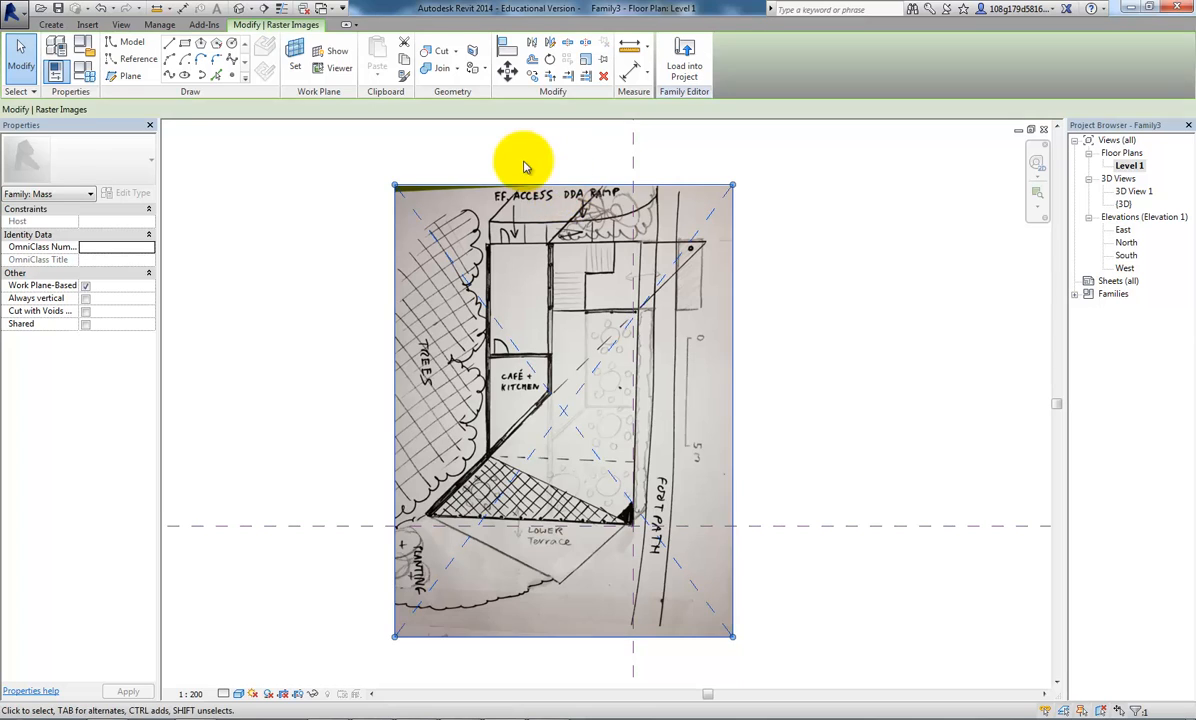
left_click(550, 59)
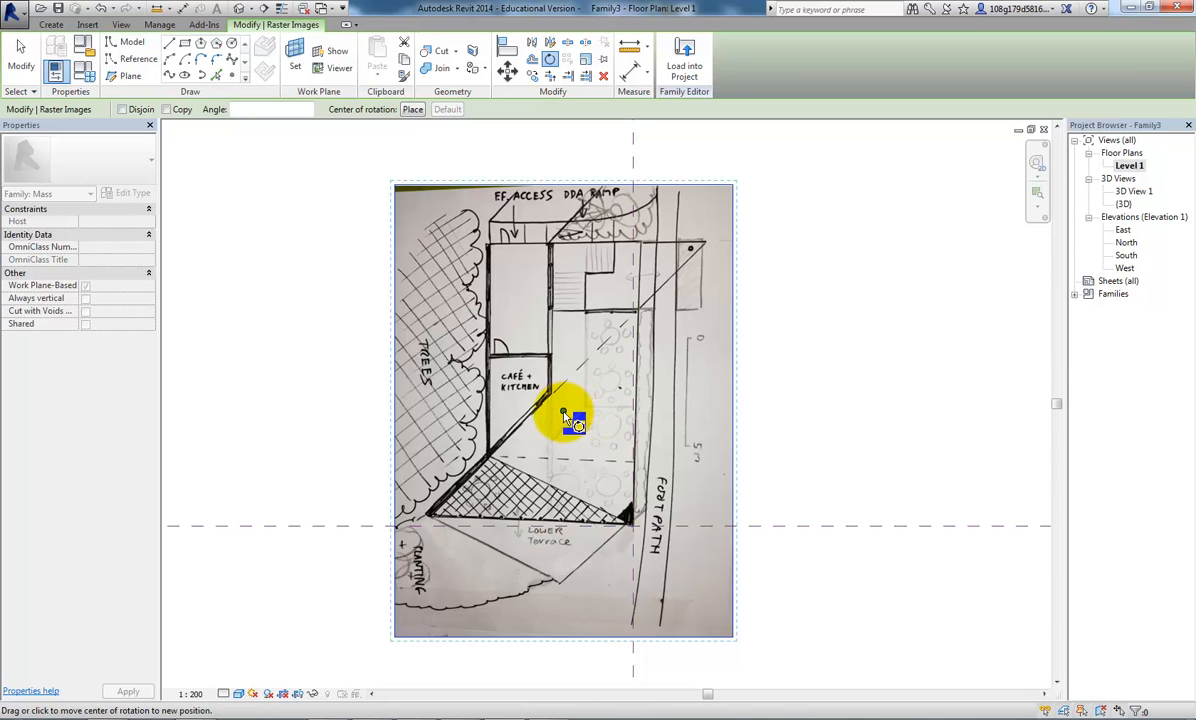
mouse_move(562, 411)
left_mouse_down()
mouse_move(592, 440)
mouse_move(632, 525)
left_mouse_up()
left_click(632, 525)
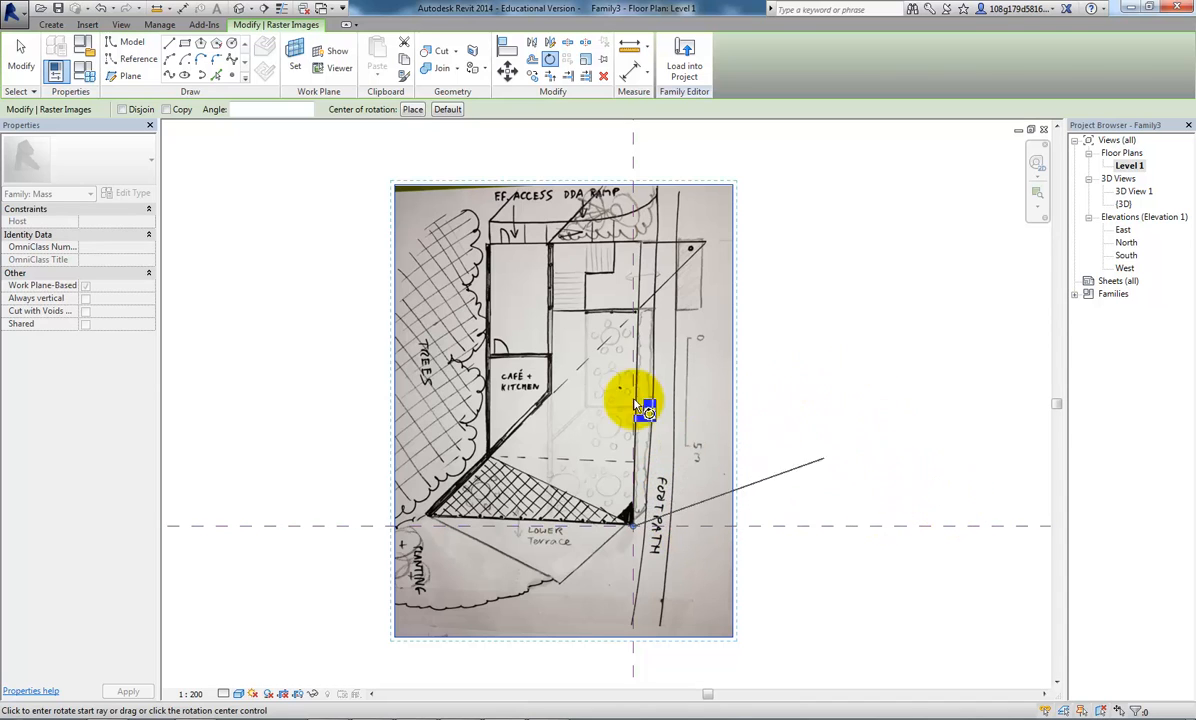
left_click(237, 508)
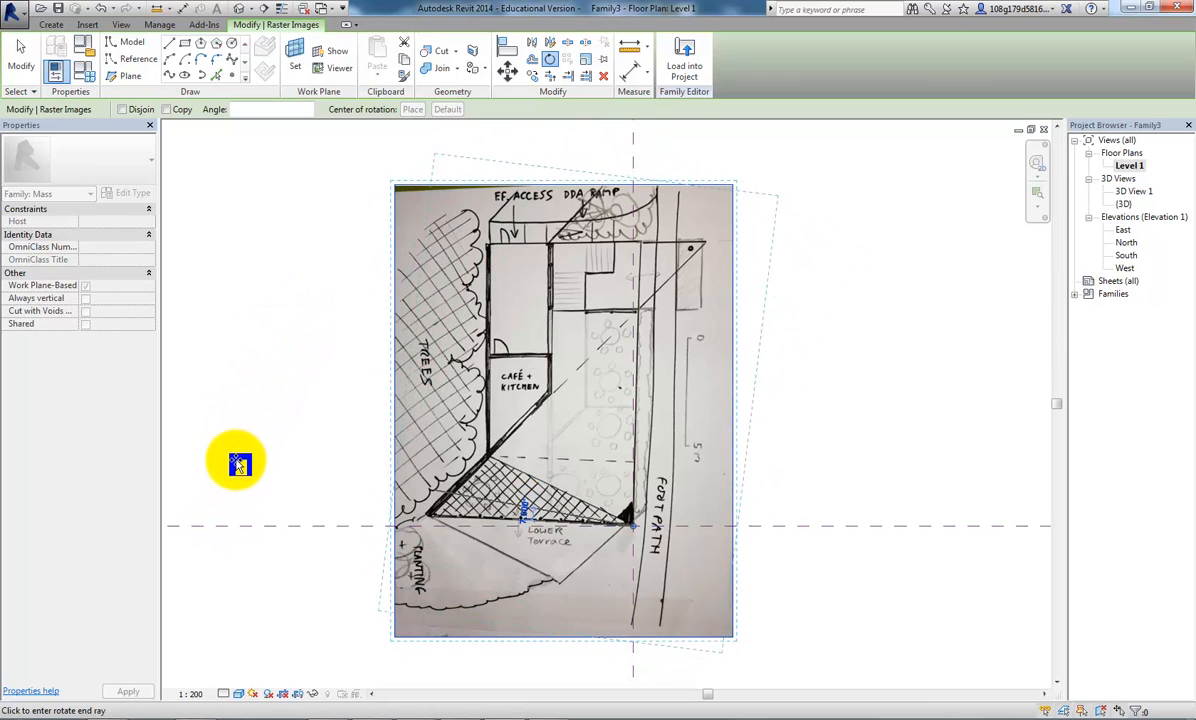
left_click(232, 527)
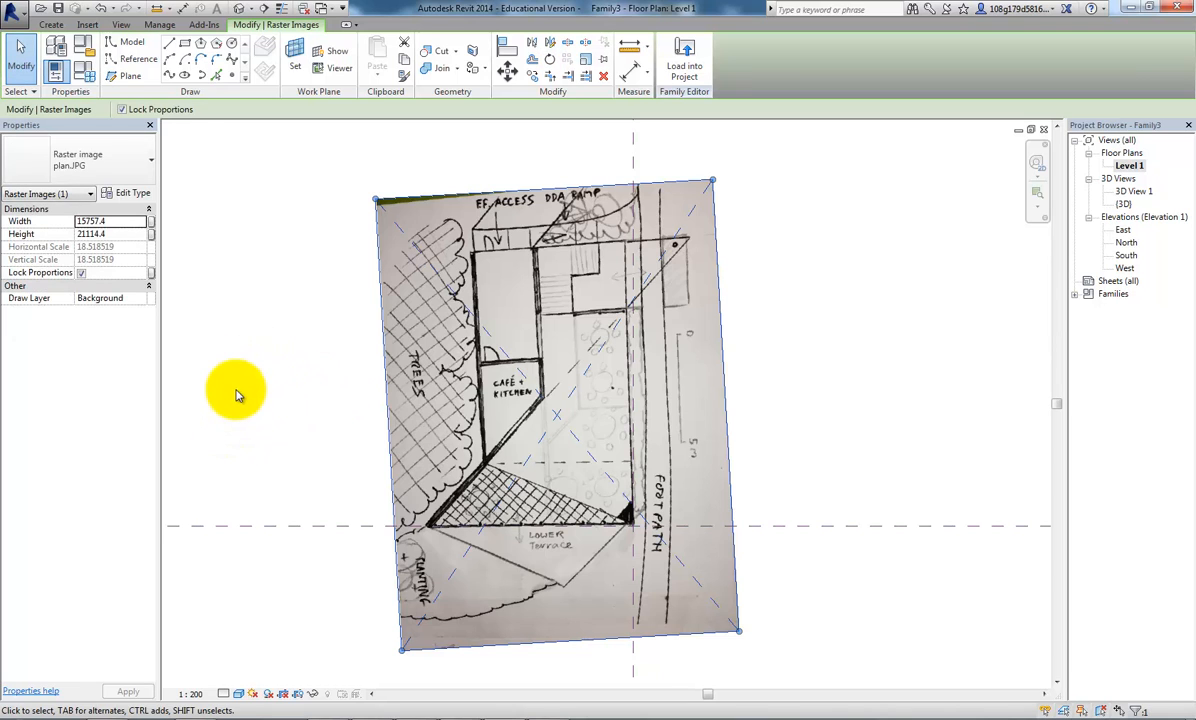
key("ctrl+z")
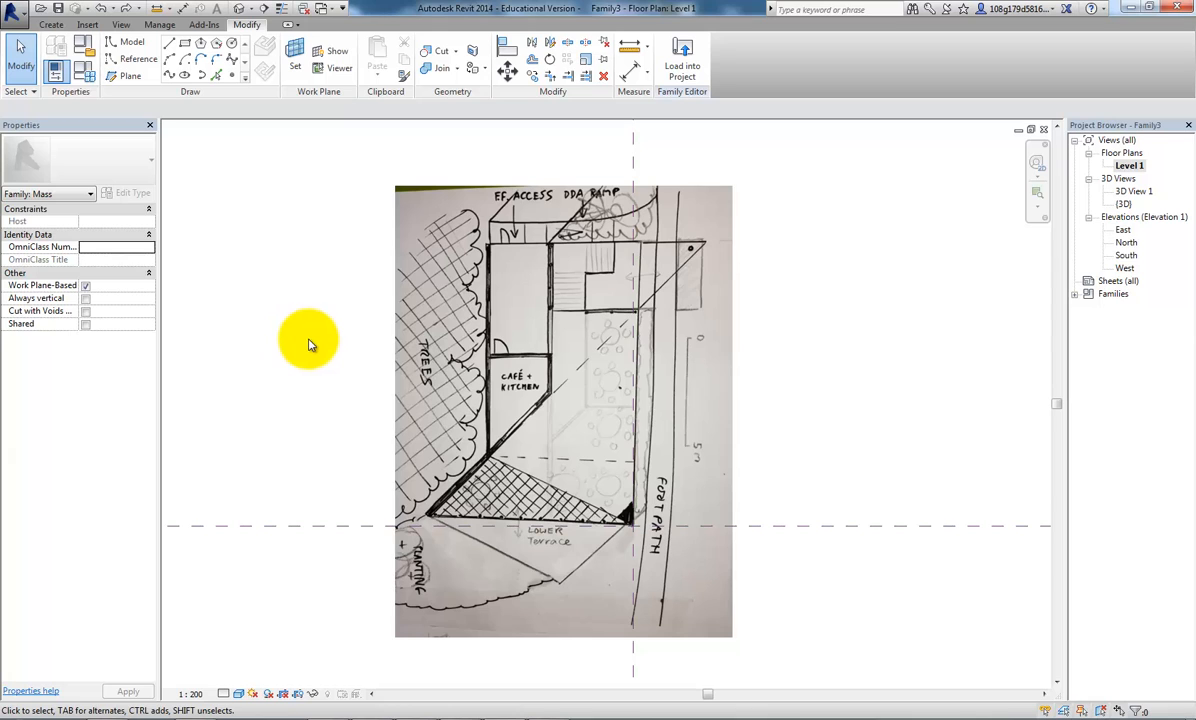
middle_click_drag(808, 339, 791, 342)
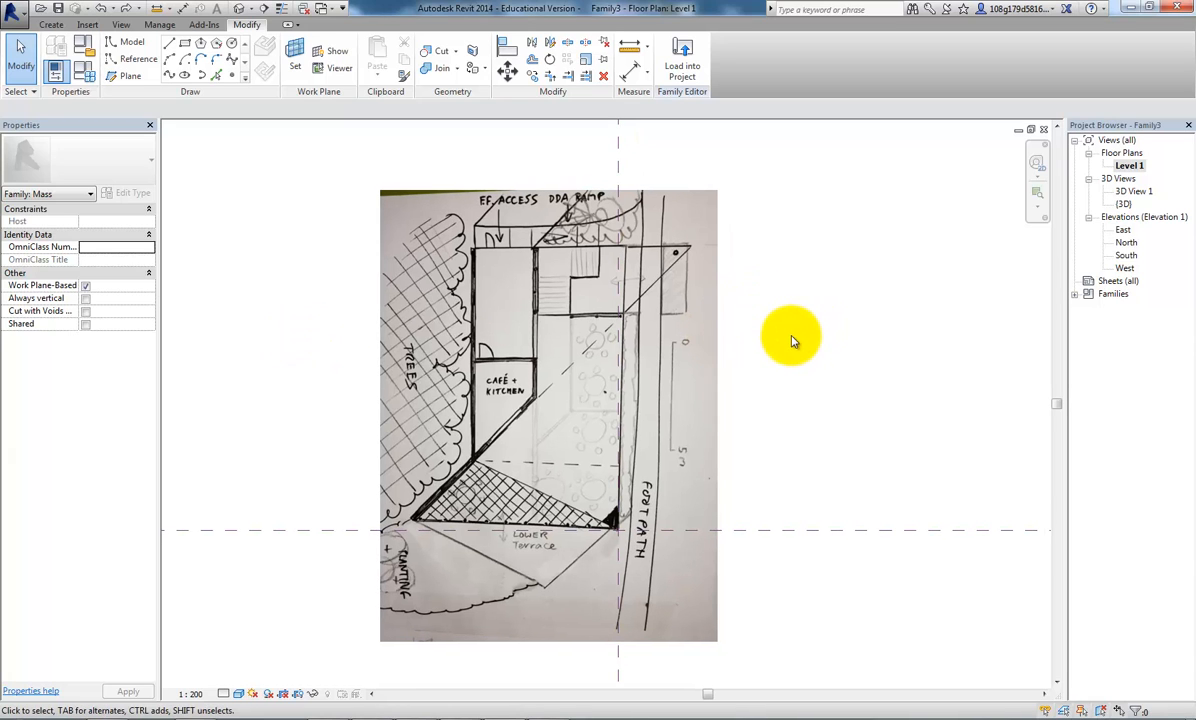
scroll(795, 340, "down", 1)
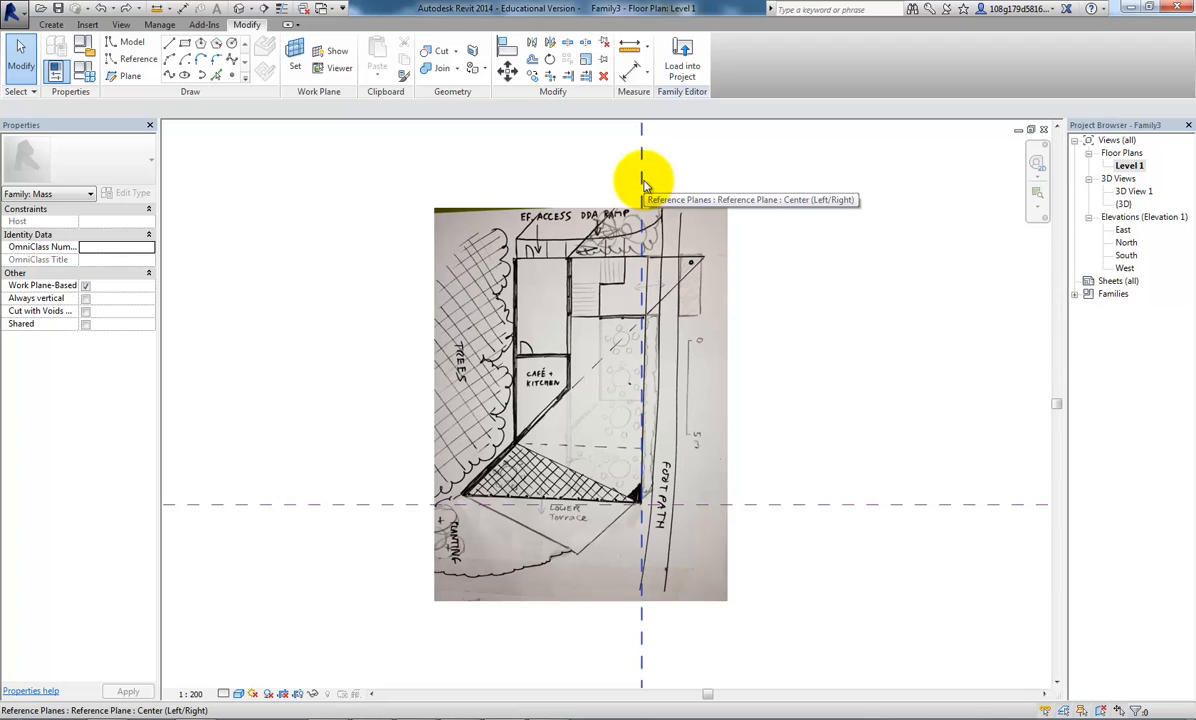
Open the East elevation view at the crossing of the Center (Front/Back) reference plane and Level 1
middle_click_drag(651, 188, 770, 202)
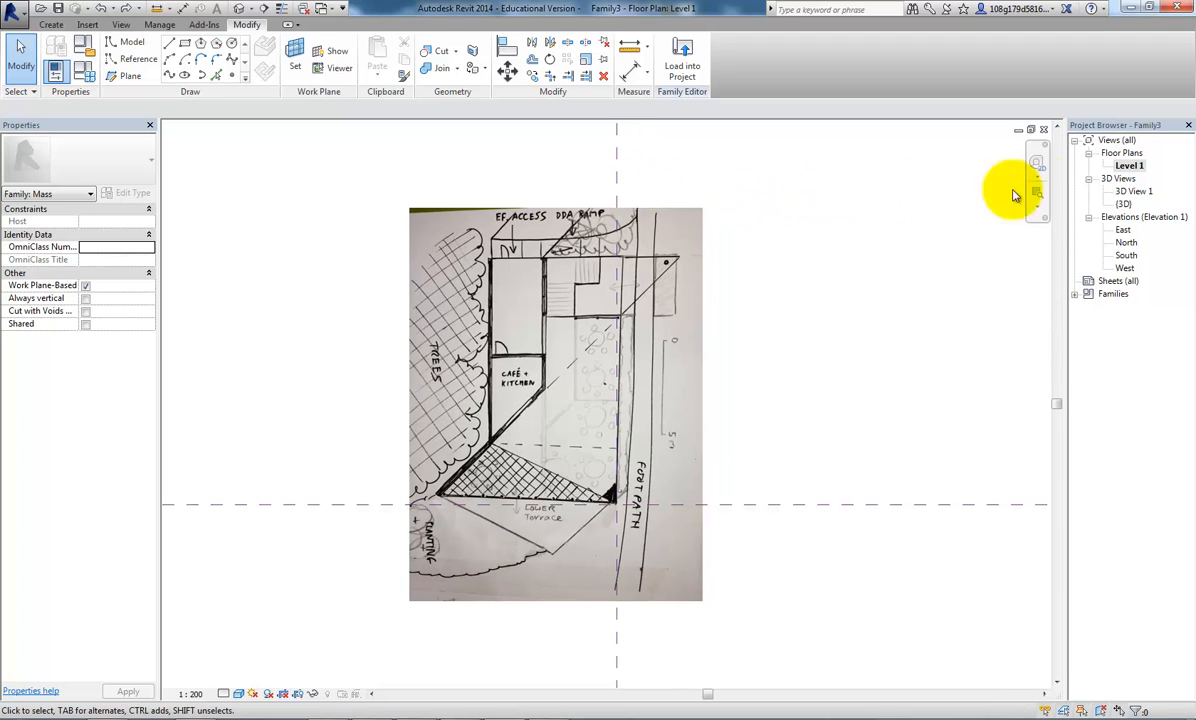
double_click(1123, 230)
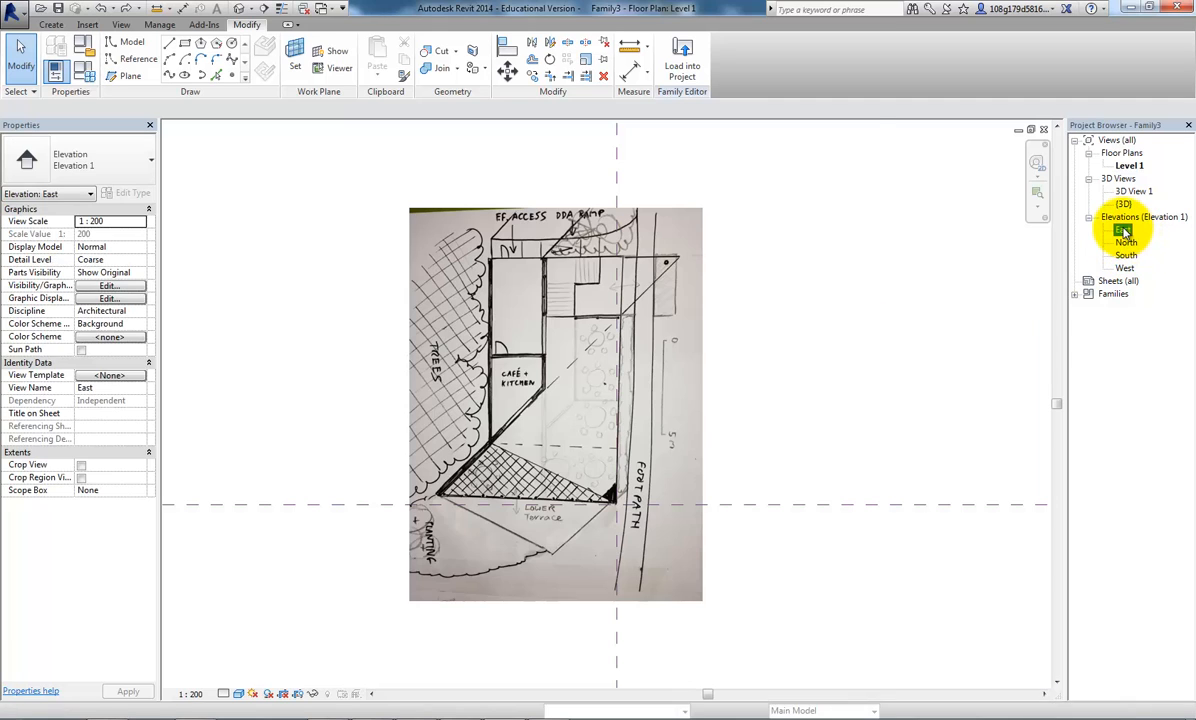
middle_click_drag(795, 510, 806, 424)
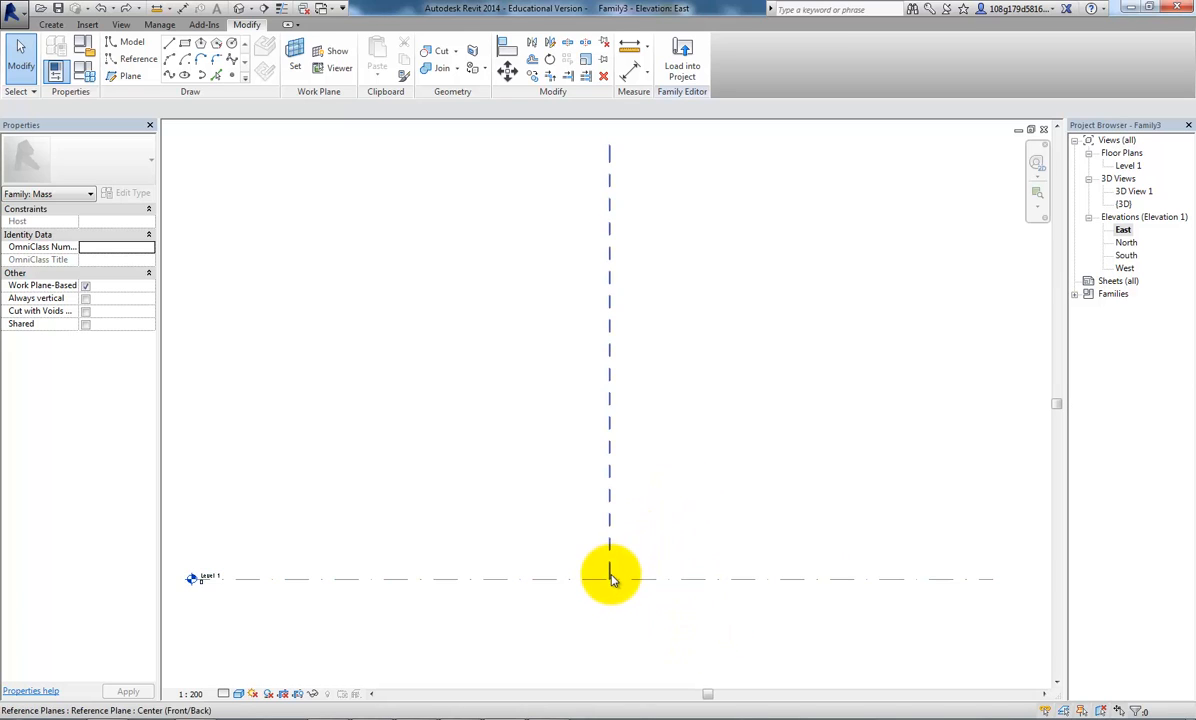
middle_click_drag(632, 520, 507, 483)
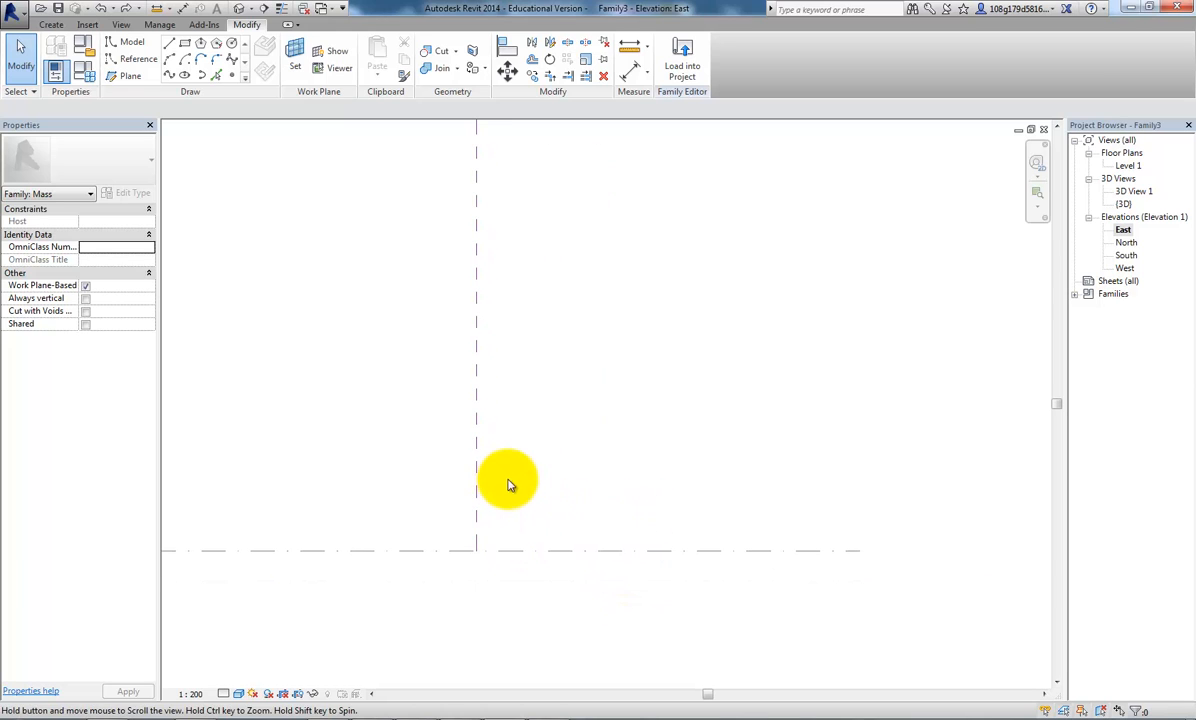
Import front elevation.JPG into the East elevation, place it above and to the left of the reference plane and Level 1 crossing, and deselect it
left_click(91, 26)
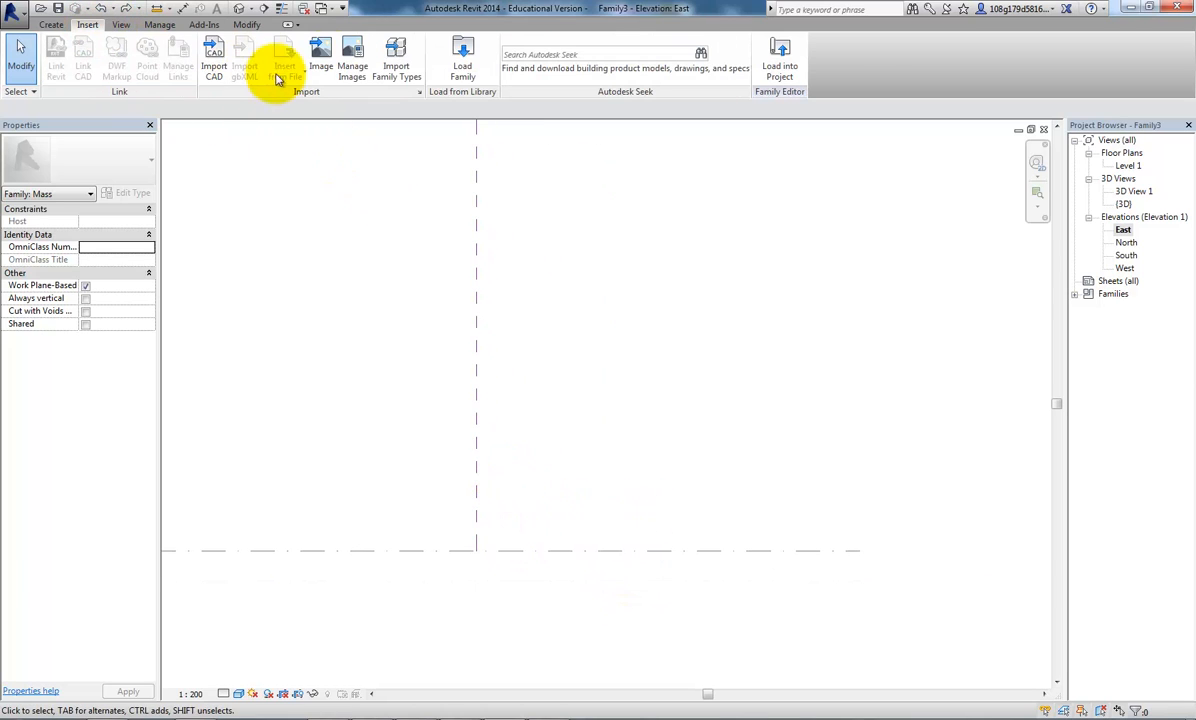
left_click(318, 50)
left_click(700, 394)
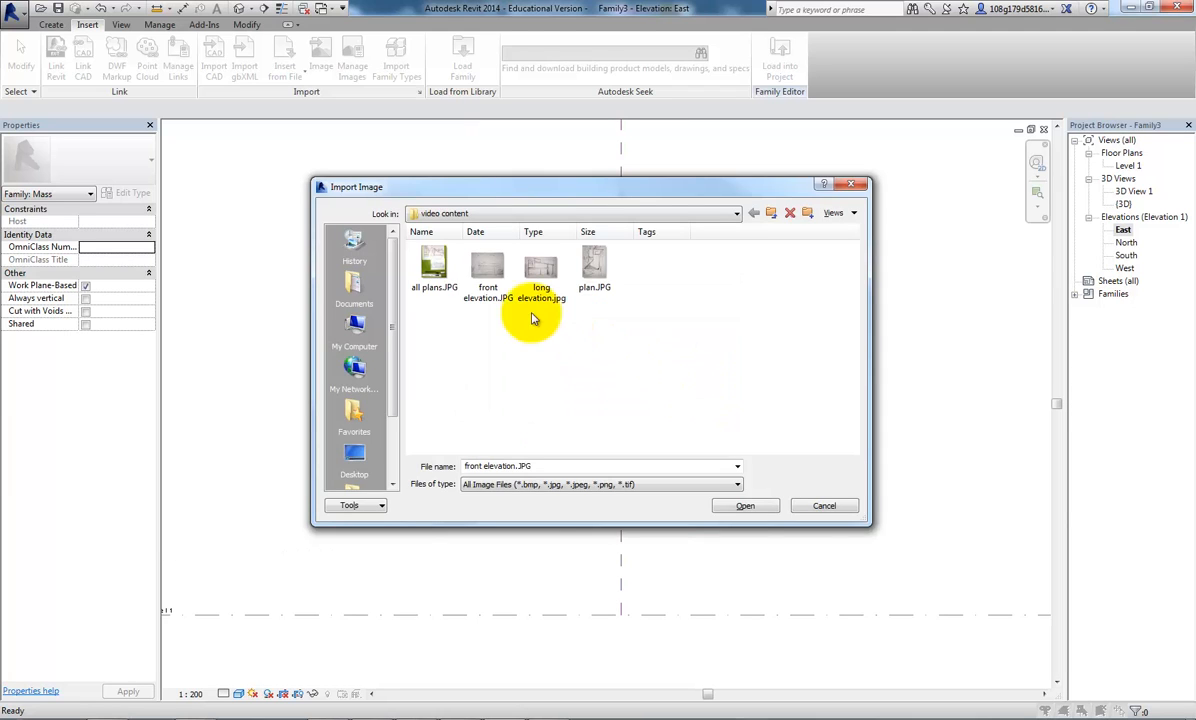
left_click(489, 266)
left_click(745, 505)
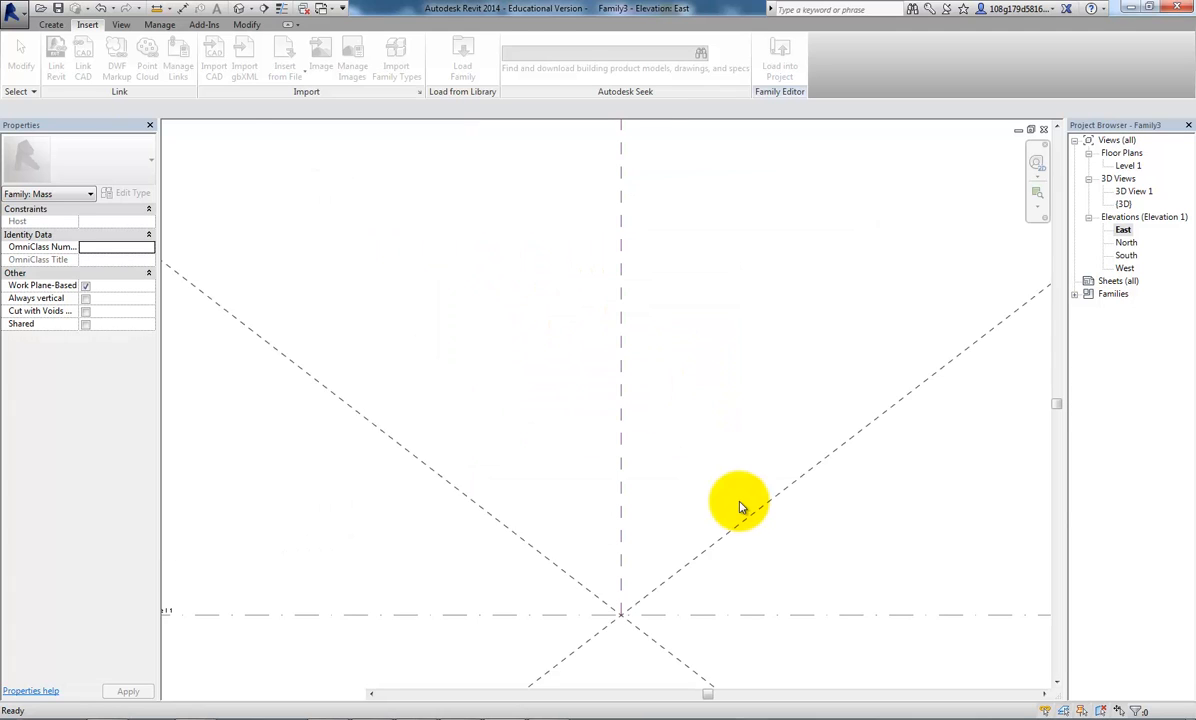
scroll(709, 470, "down", 3)
middle_click_drag(702, 466, 606, 425)
scroll(606, 428, "down", 3)
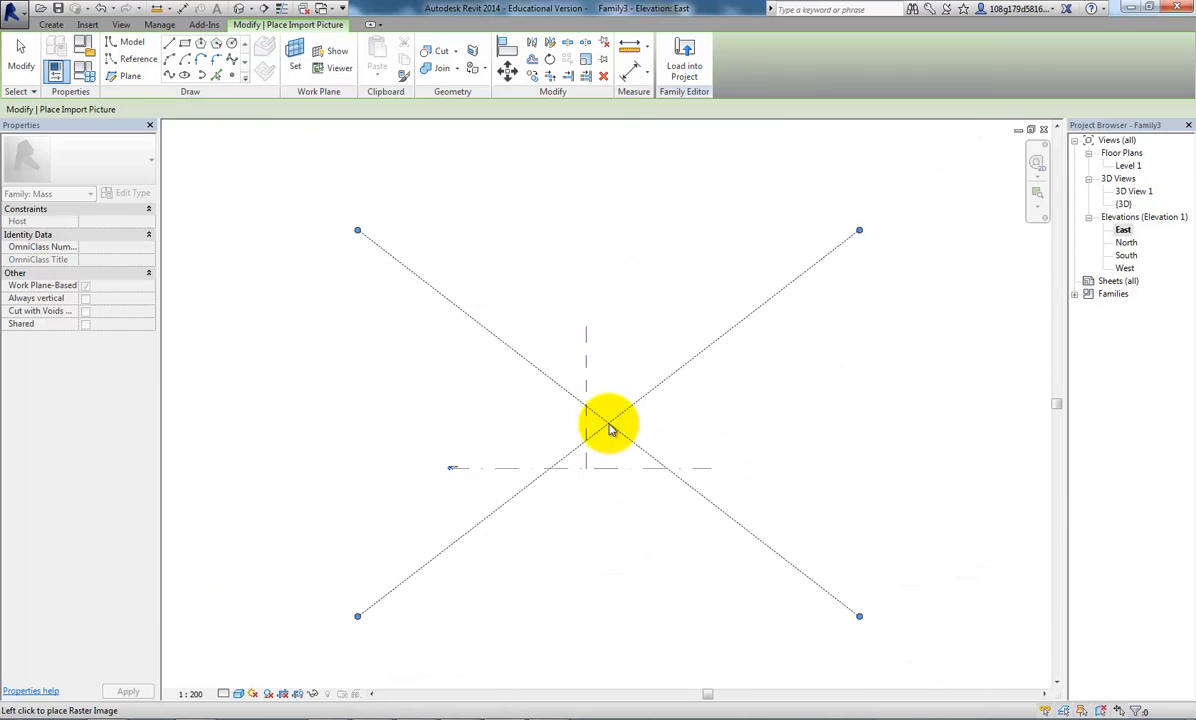
left_click(419, 285)
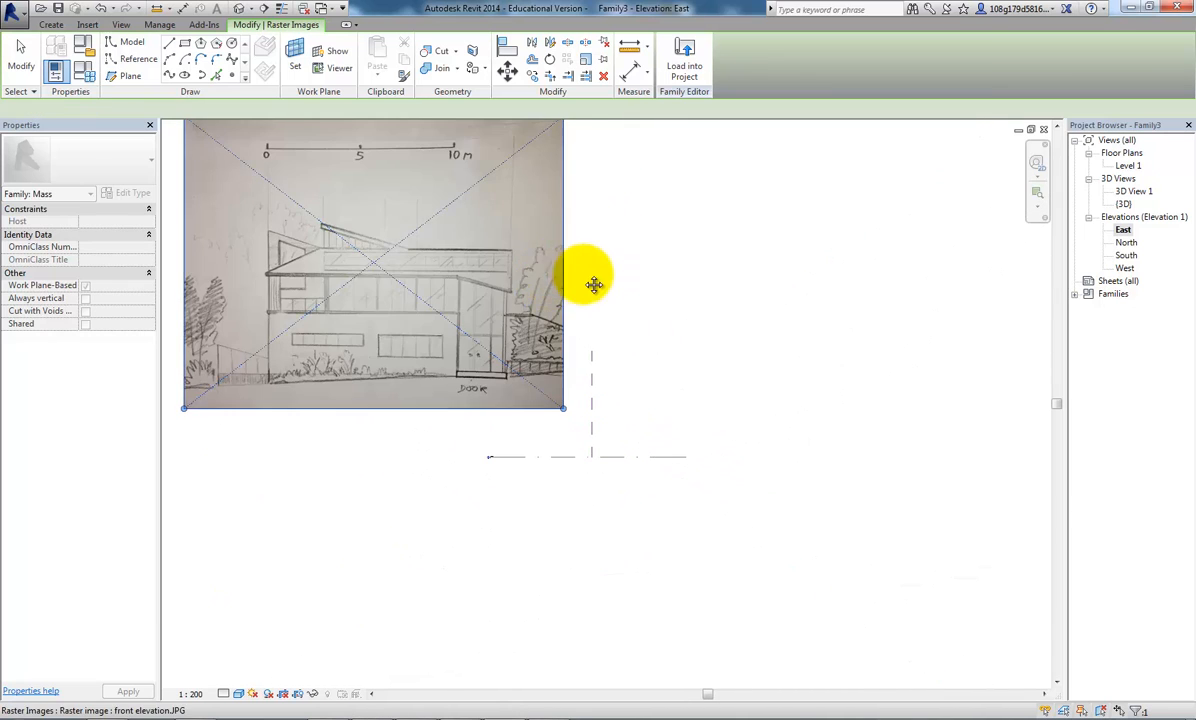
middle_click_drag(593, 286, 675, 395)
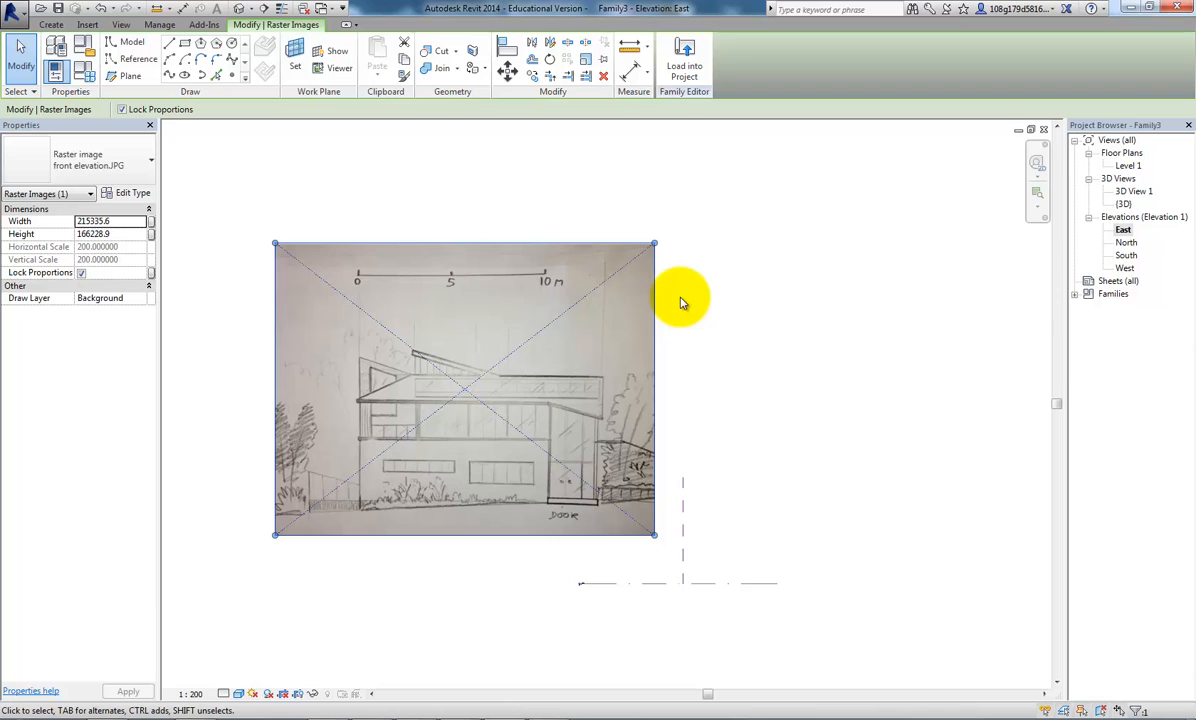
left_click(700, 246)
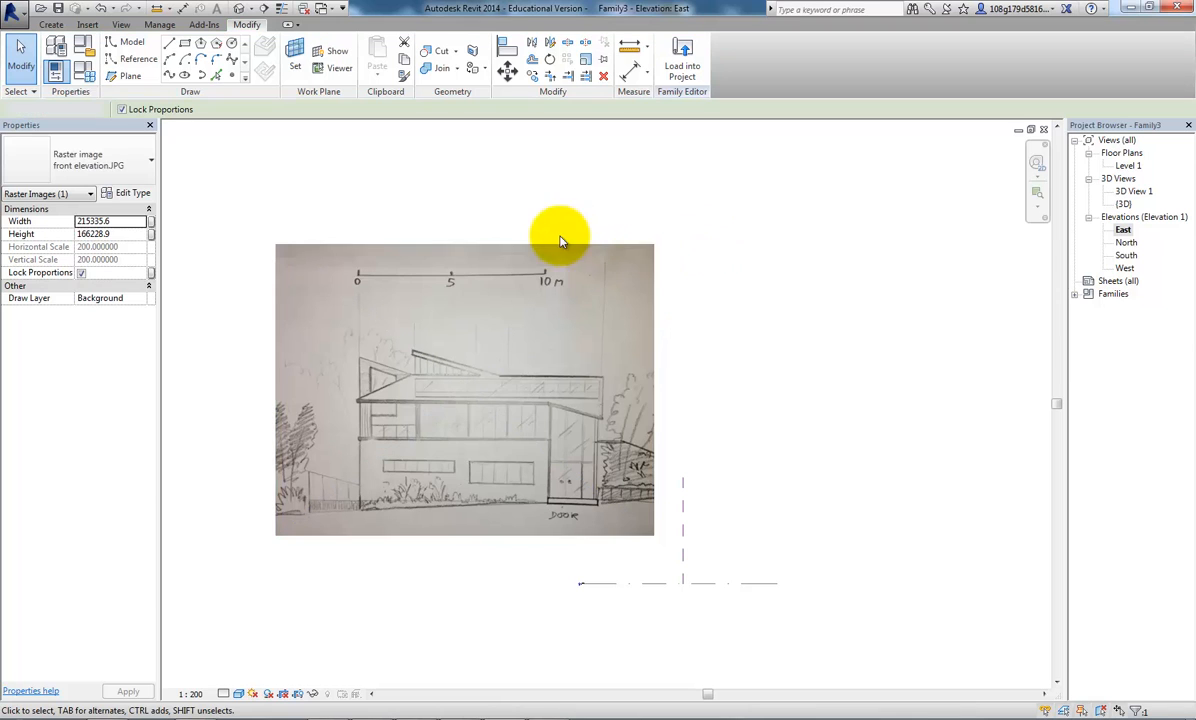
Scale the front elevation image graphically from the 0 mark to the 10 m mark of its drawn scale bar, setting that length to 10000
left_click(489, 250)
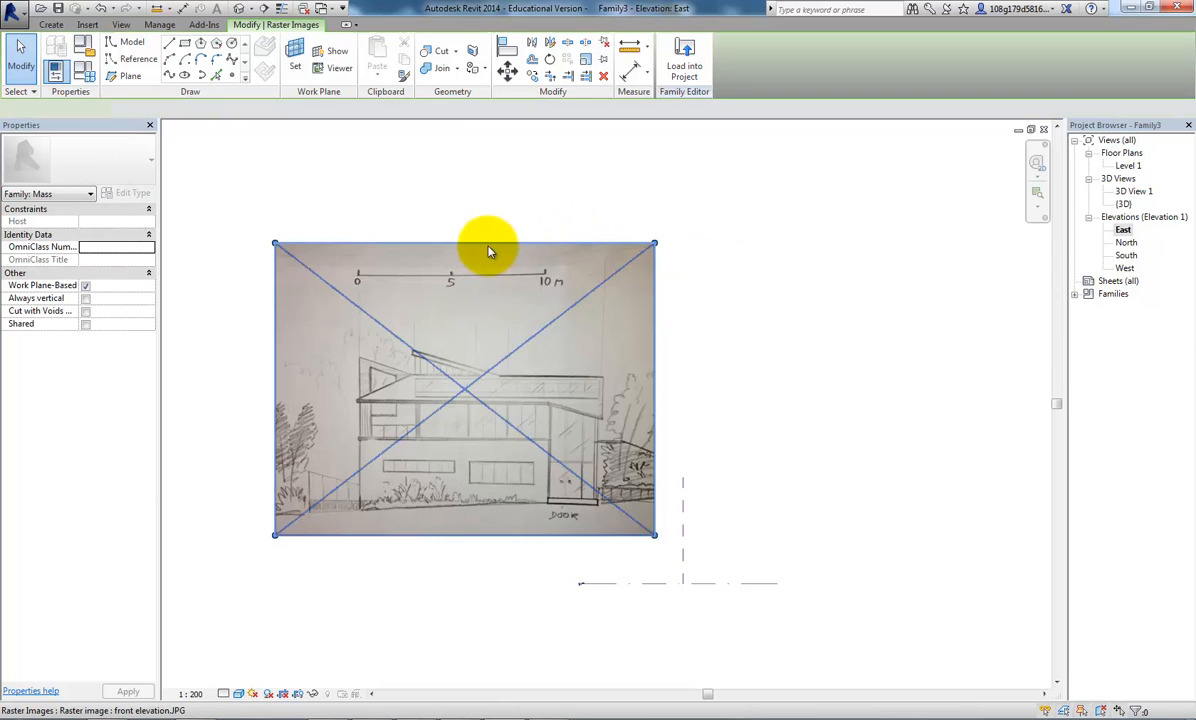
left_click(585, 64)
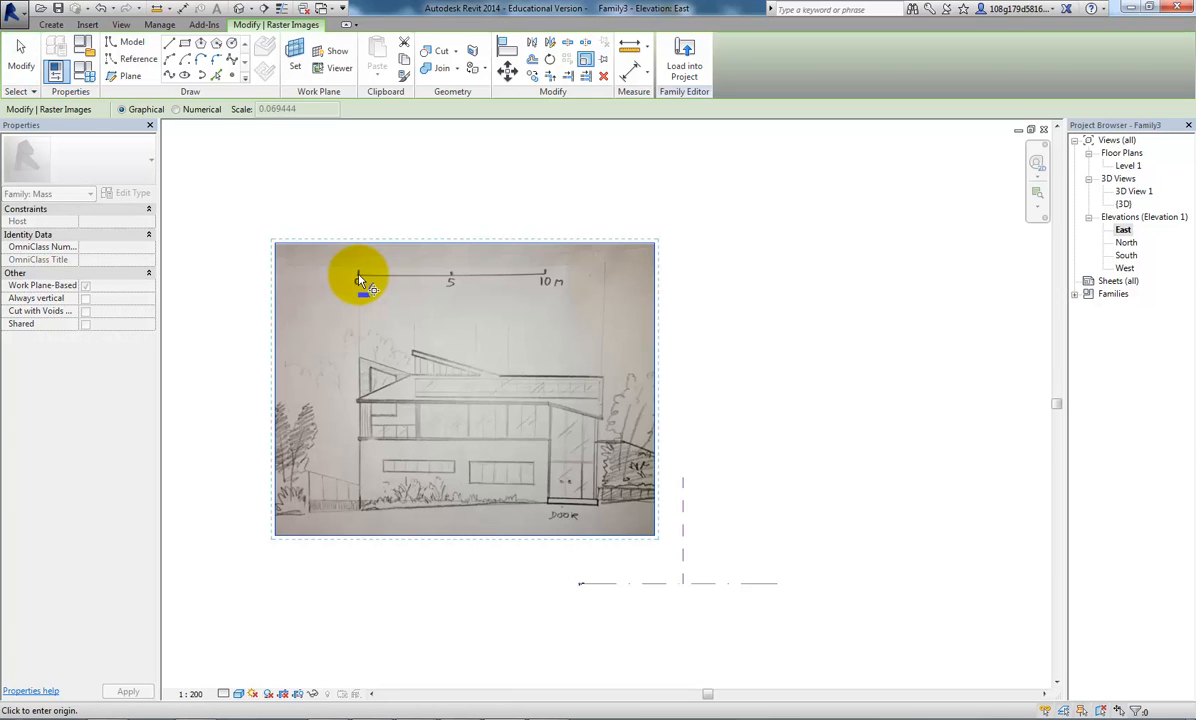
left_click(358, 275)
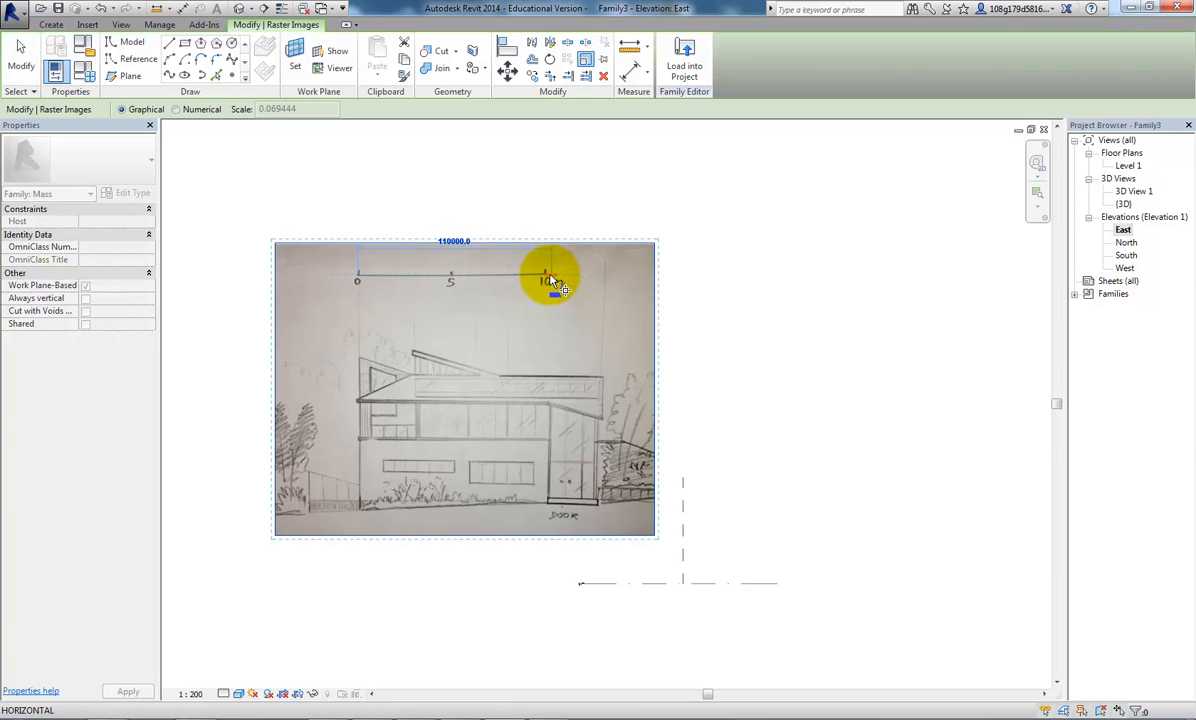
scroll(548, 283, "up", 4)
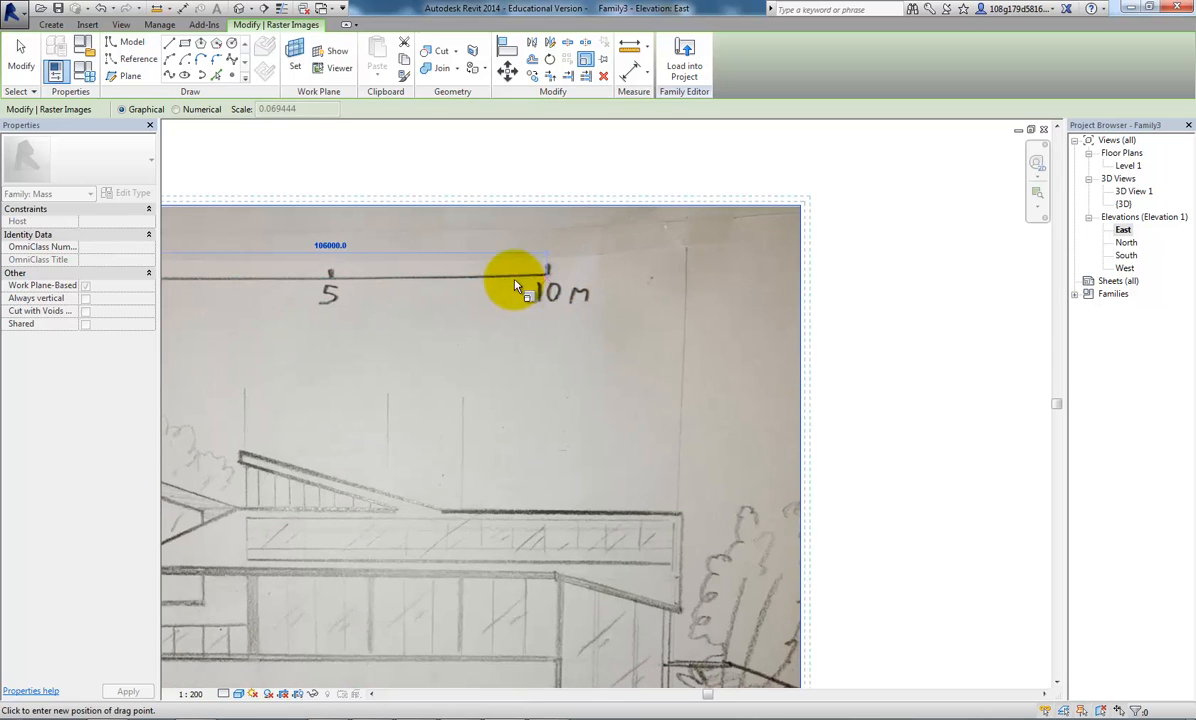
left_click(482, 287)
type("1000")
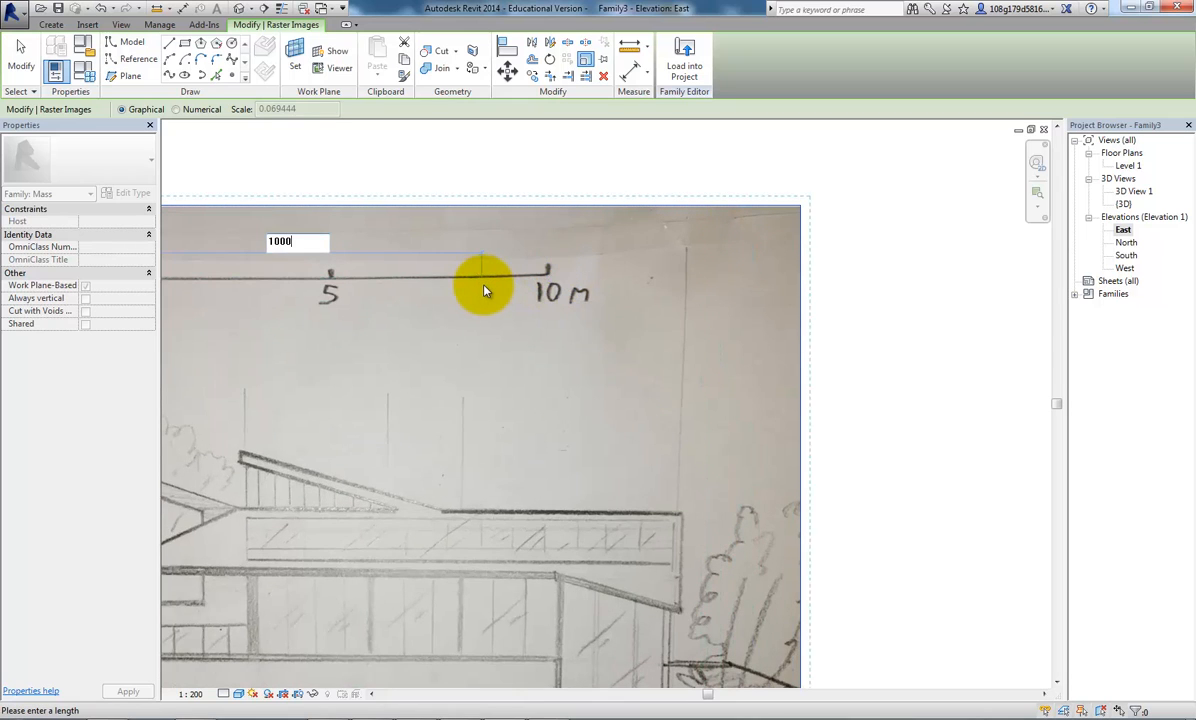
type("0")
key("Return")
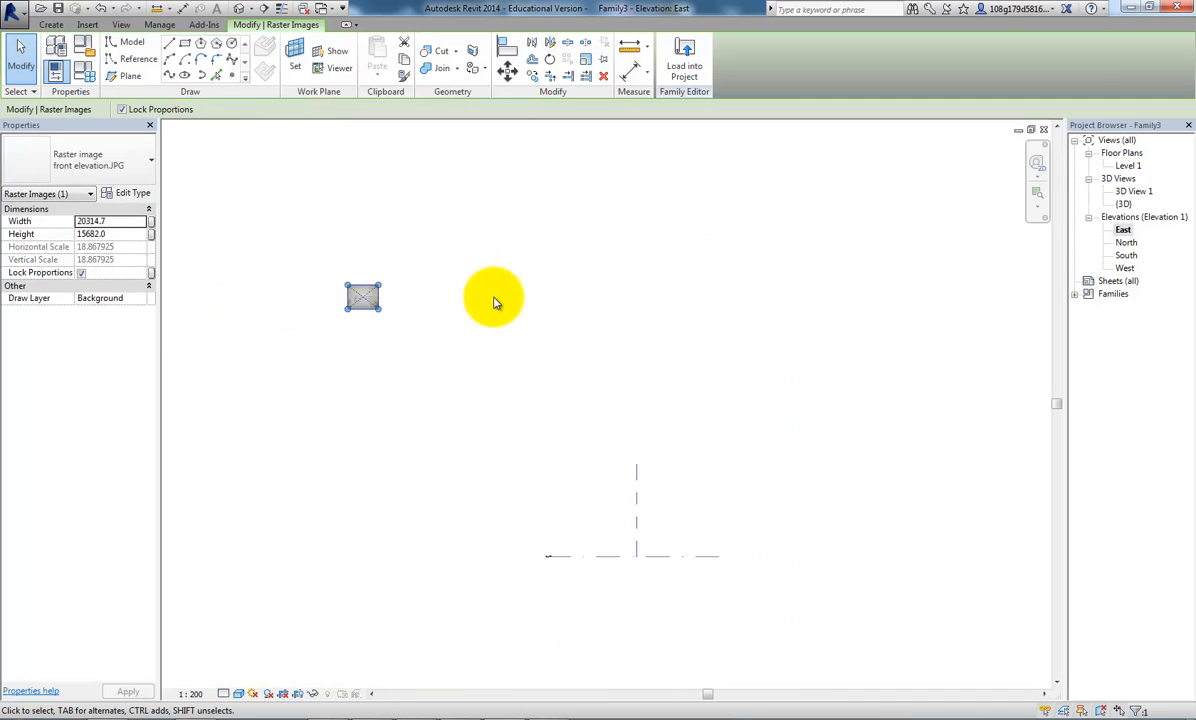
Move the scaled front elevation image so the building's lower left corner sits close to the reference plane's crossing with Level 1
mouse_move(375, 297)
left_mouse_down()
mouse_move(609, 521)
mouse_move(689, 537)
mouse_move(683, 528)
left_mouse_up()
scroll(667, 590, "up", 6)
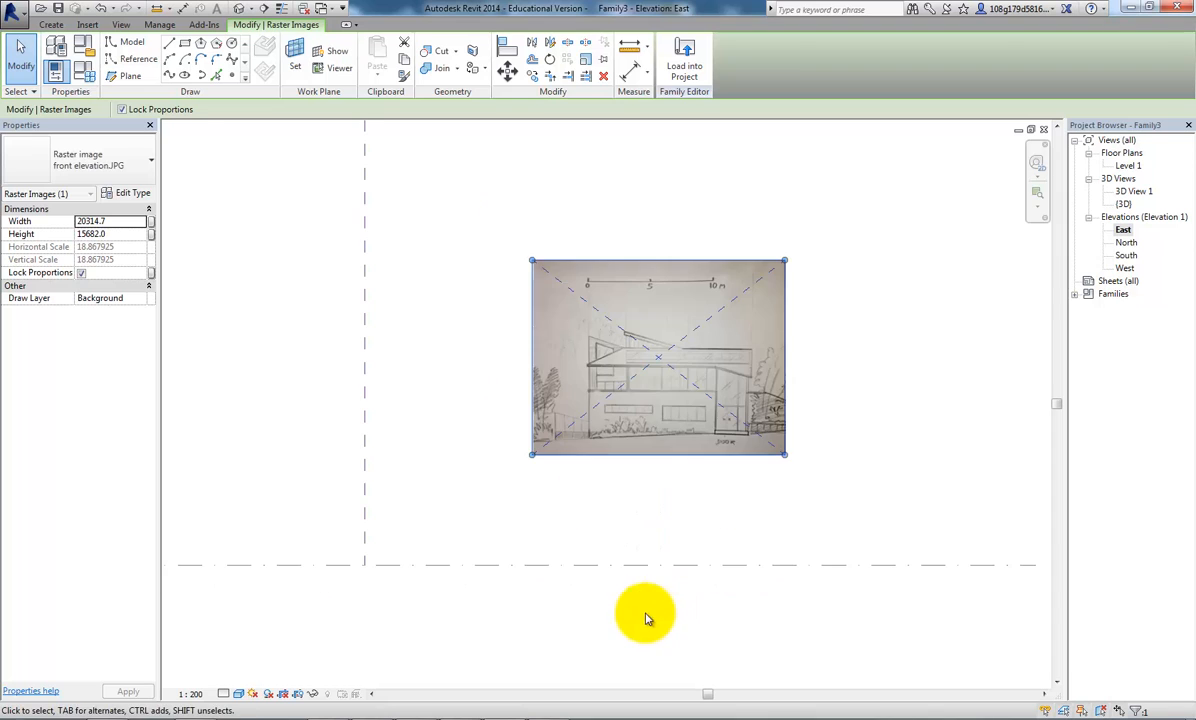
left_click(605, 521)
scroll(640, 500, "up", 2)
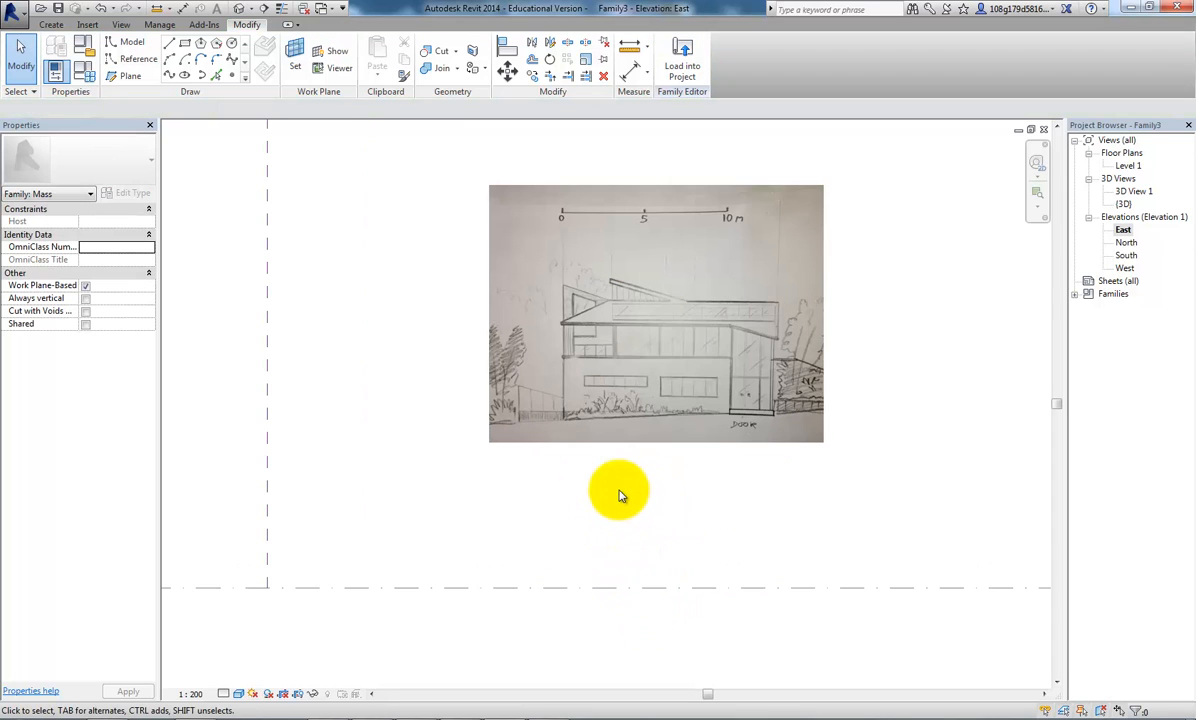
middle_click_drag(660, 487, 707, 459)
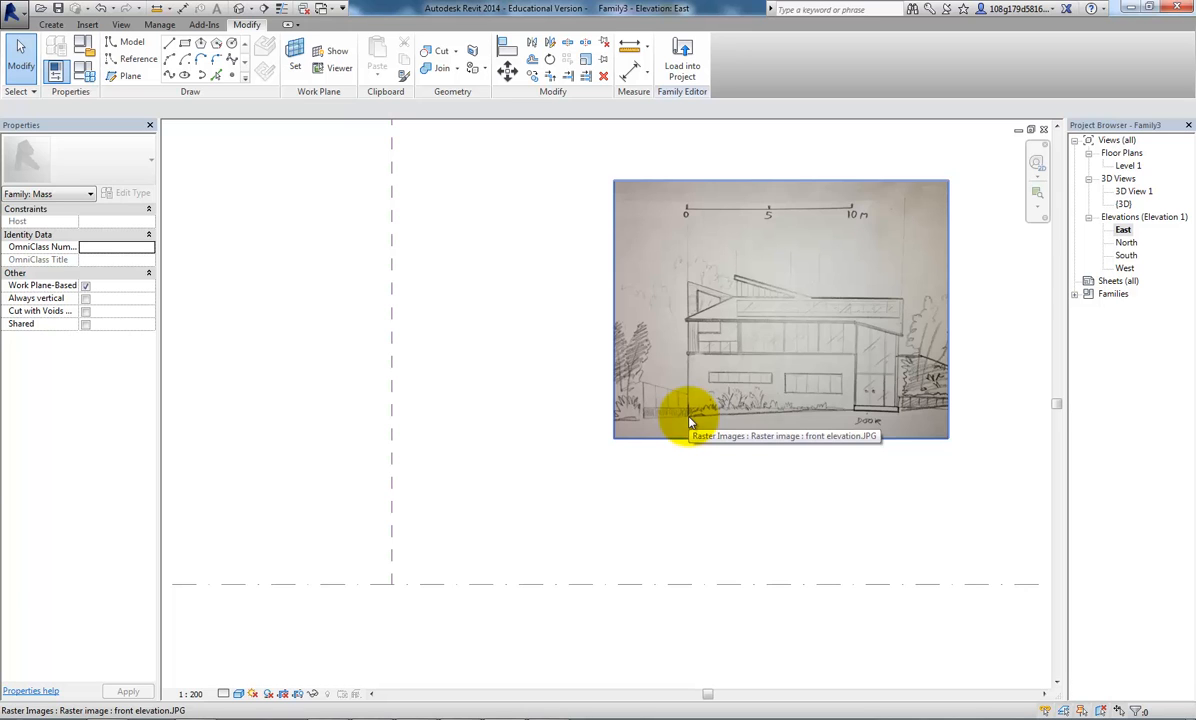
left_click_drag(688, 424, 419, 573)
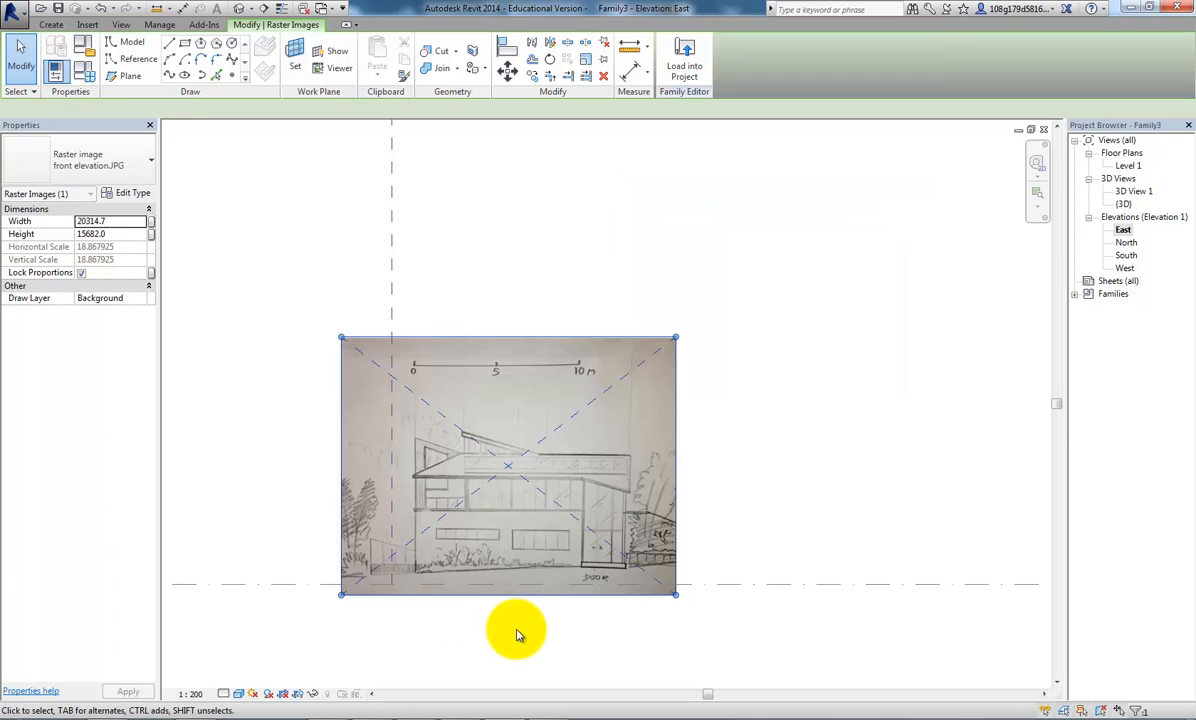
Nudge the front elevation image left until the building's left wall lines up with the vertical reference plane
key("Left")
key("Left")
key("Left")
key("Left")
key("Left")
key("Left")
key("Left")
key("Left")
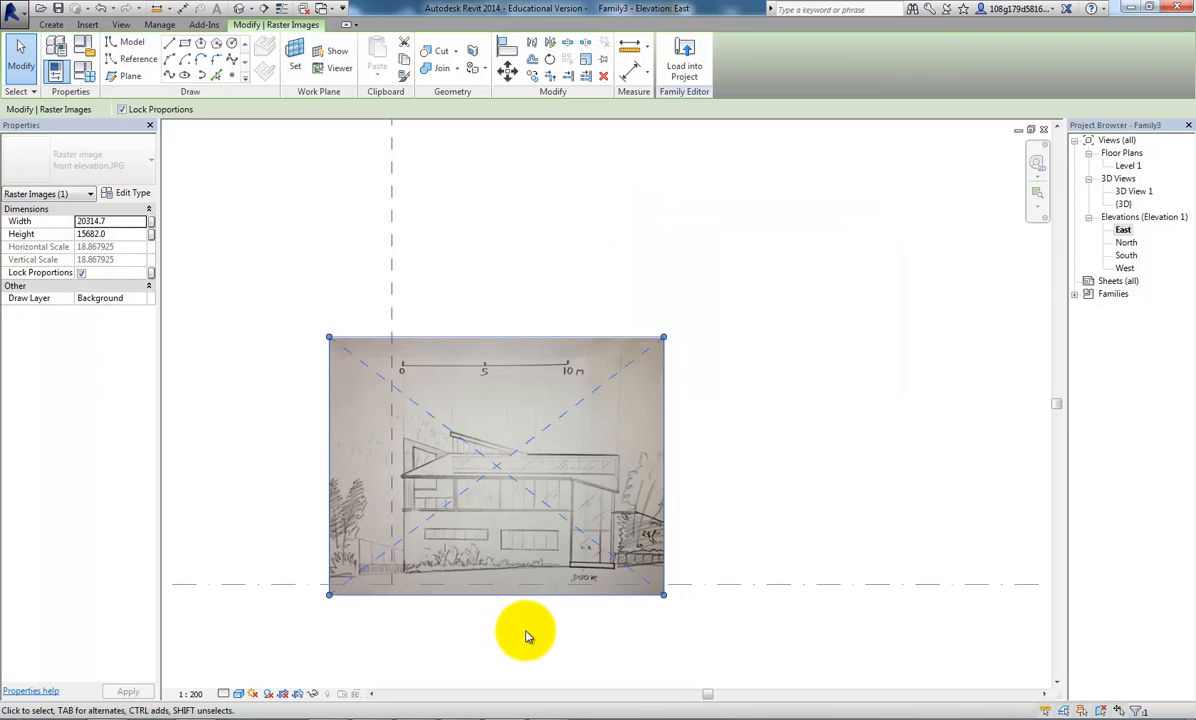
key("Left")
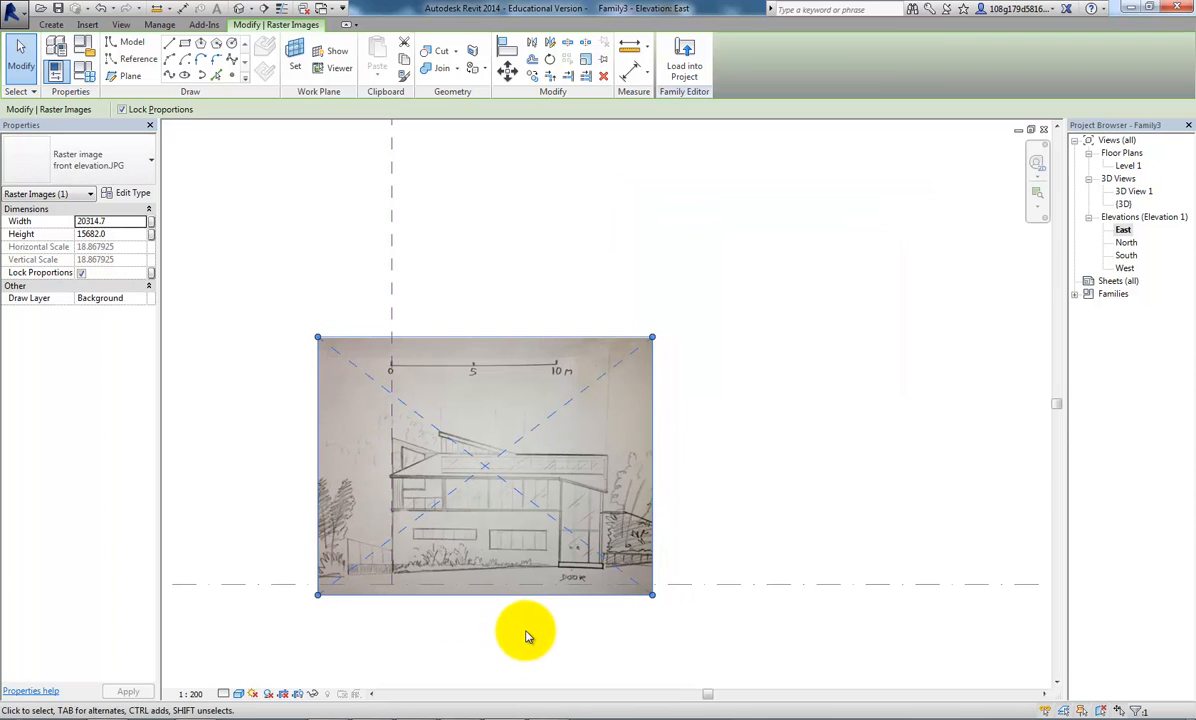
Nudge the front elevation image down until the step below the entrance door sits on Level 1, and deselect the image
key("Down")
key("Down")
key("Down")
key("Down")
key("Down")
key("Down")
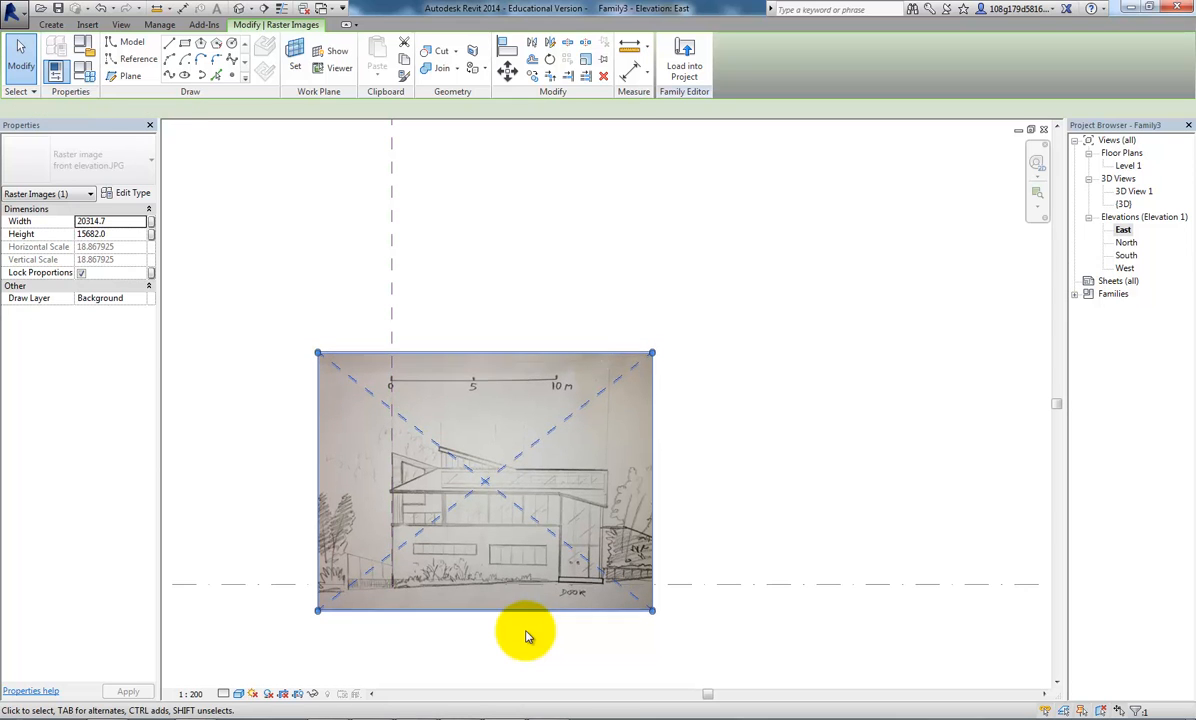
key("Down")
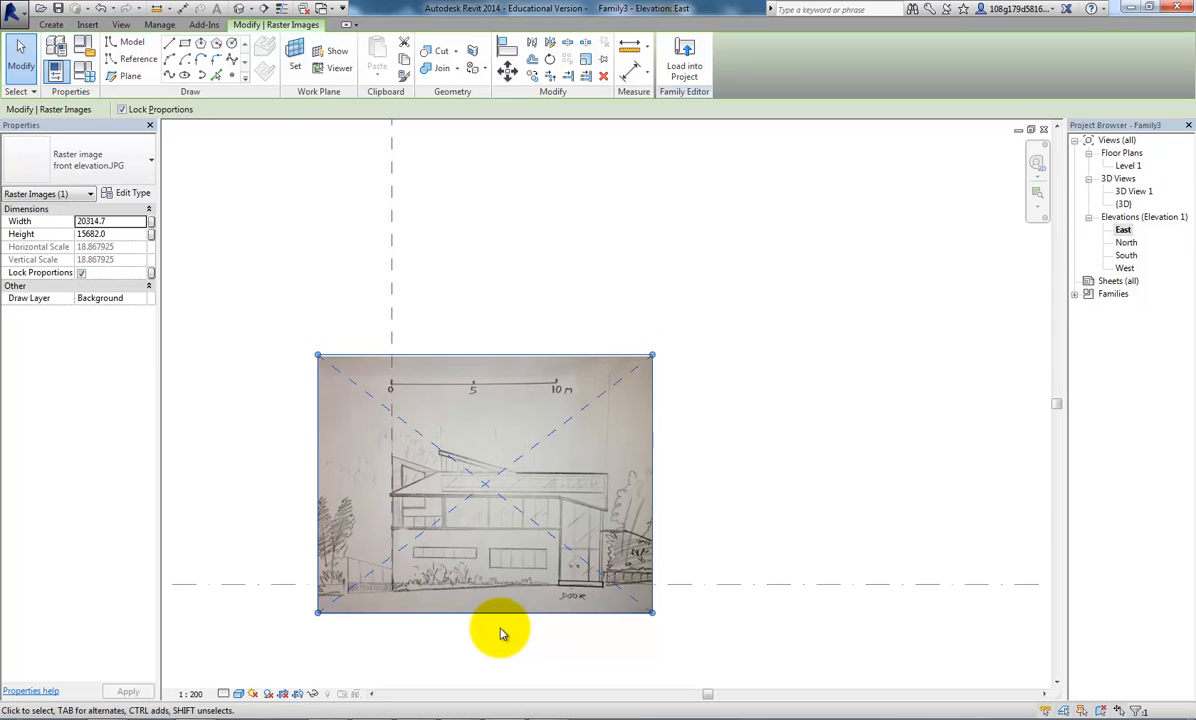
scroll(499, 633, "up", 3)
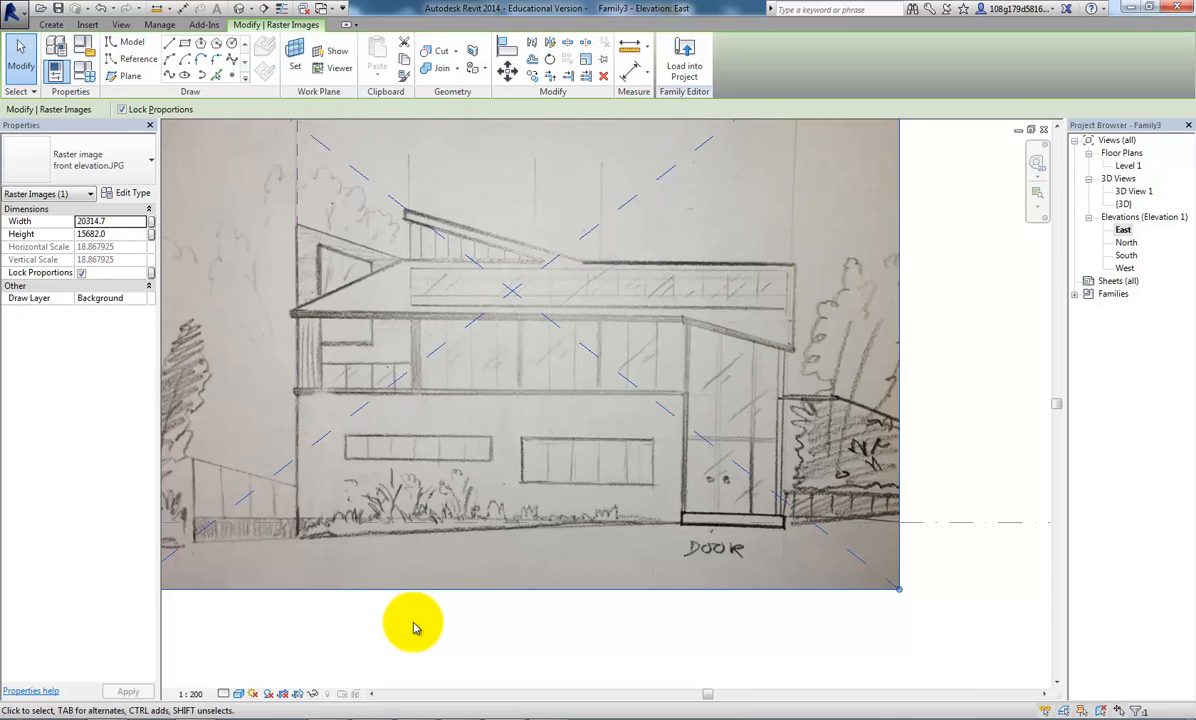
key("Down")
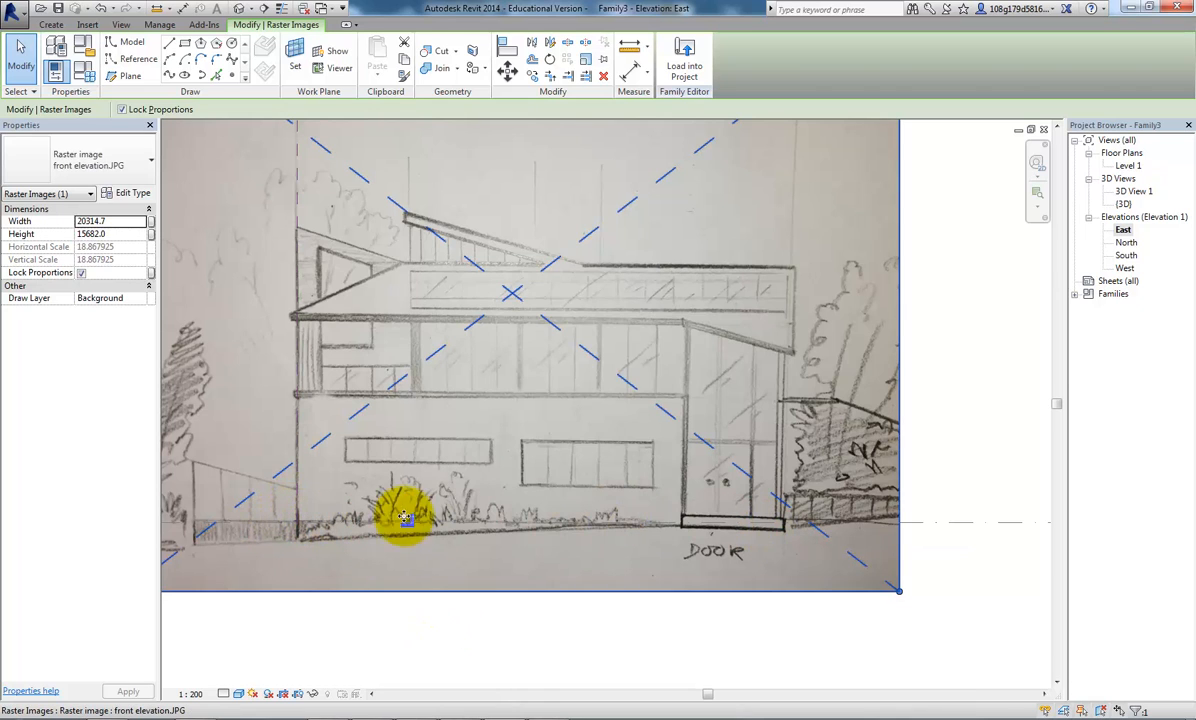
left_click(363, 629)
scroll(378, 614, "down", 3)
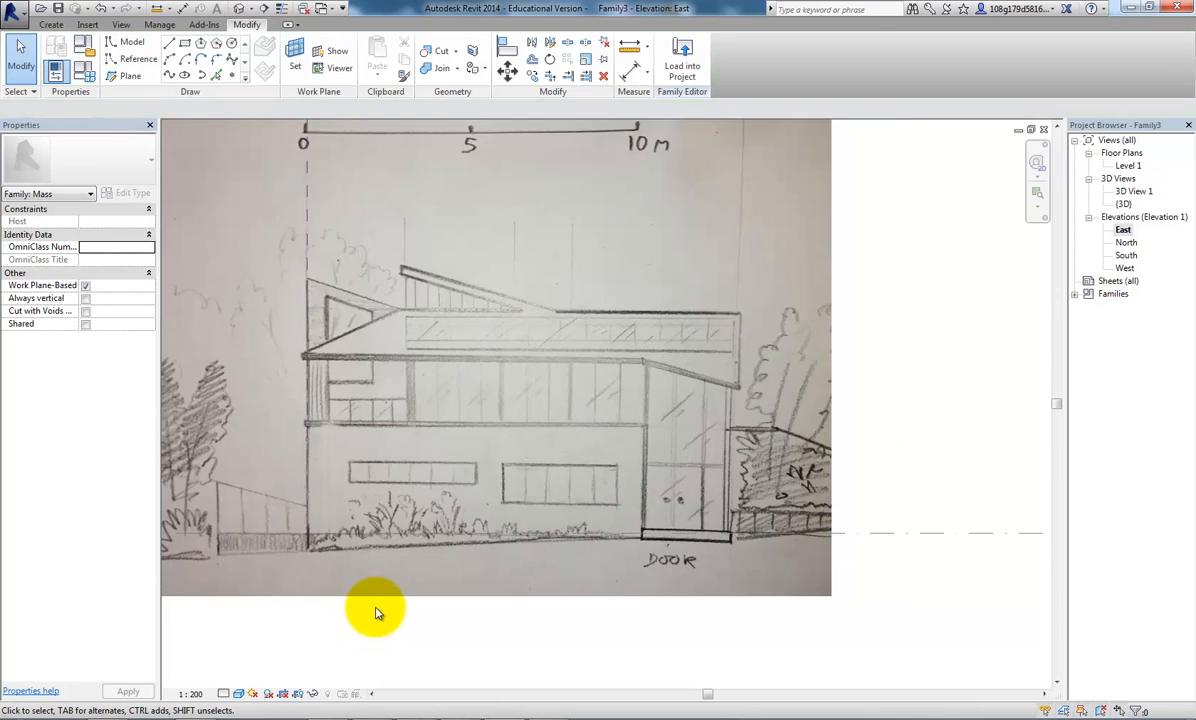
mouse_move(376, 613)
middle_mouse_down()
mouse_move(558, 621)
mouse_move(604, 600)
mouse_move(547, 593)
middle_mouse_up()
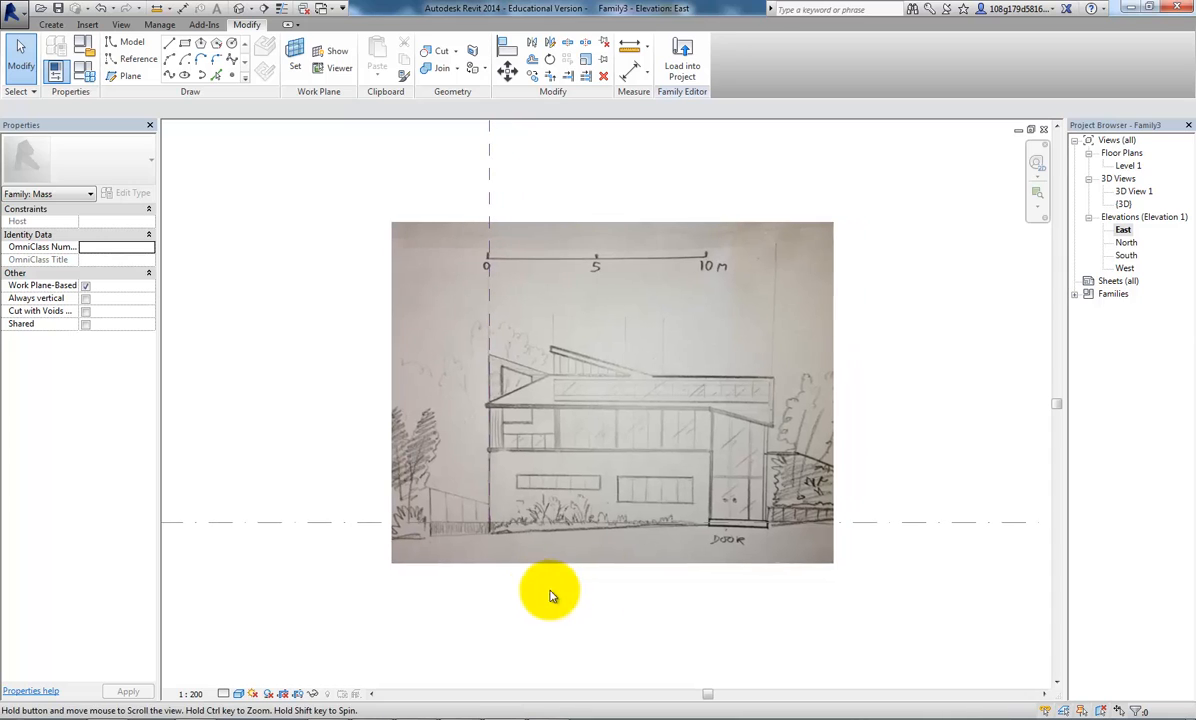
Open the South elevation view, import long elevation.jpg and place it above and to the left of the reference plane and Level 1 crossing
double_click(1127, 256)
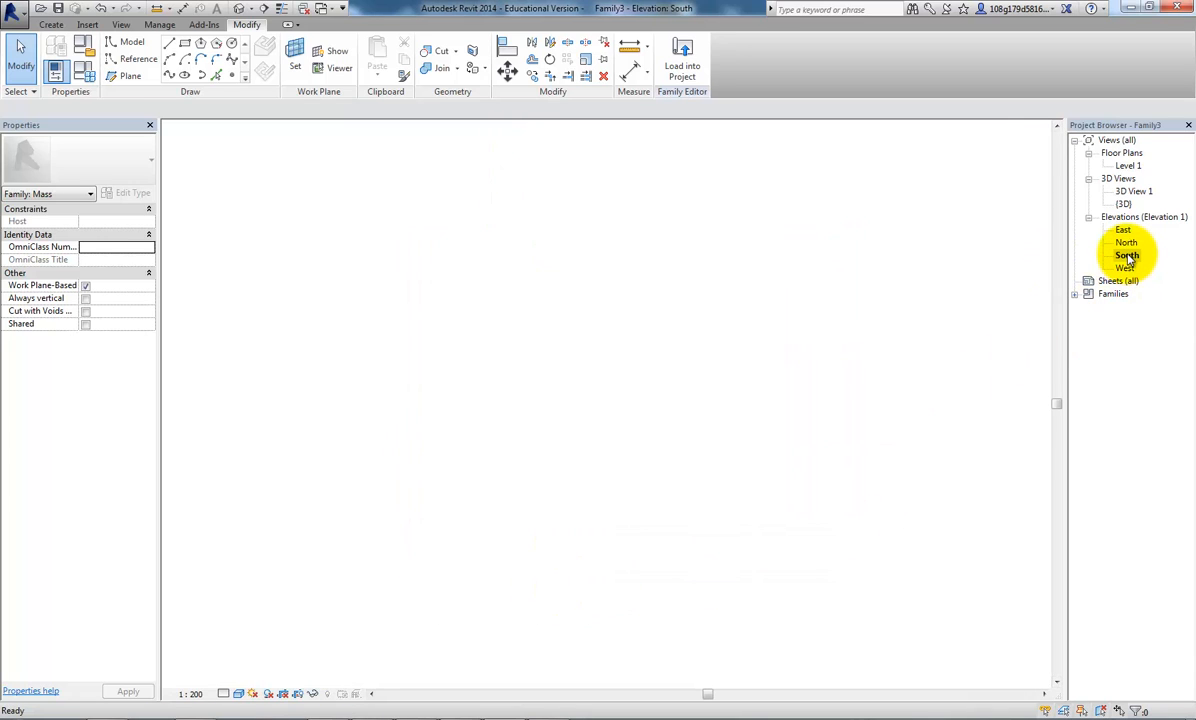
scroll(623, 363, "down", 1)
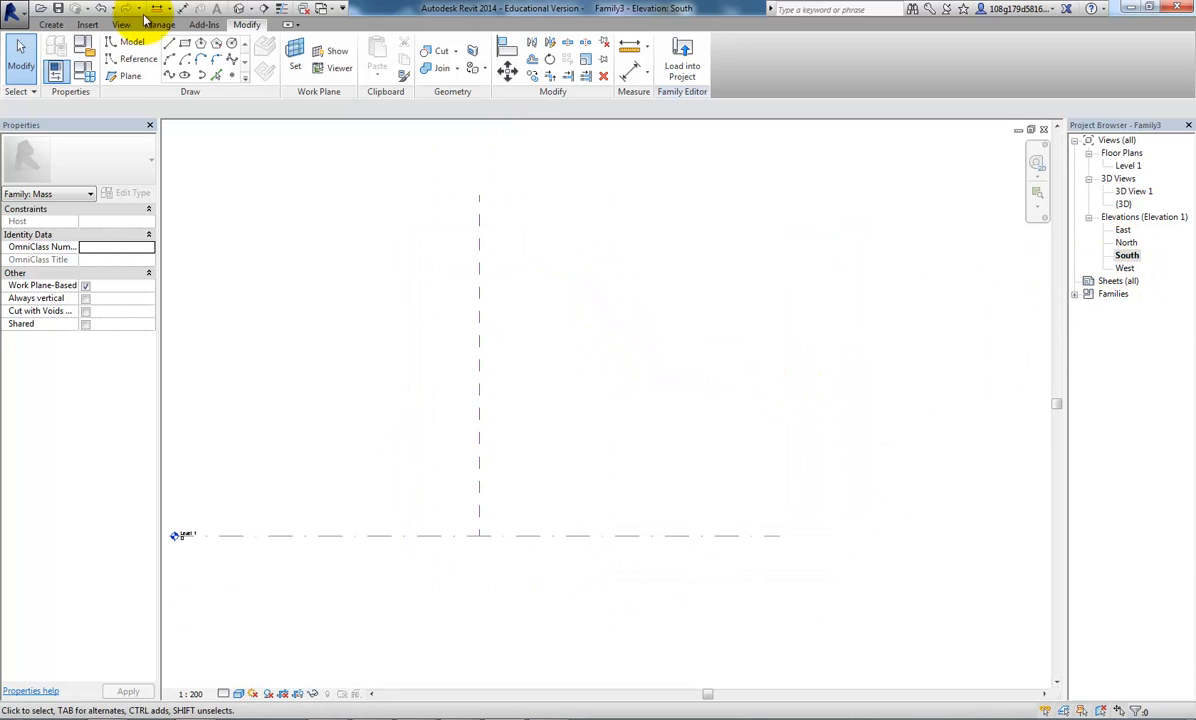
left_click(88, 25)
left_click(325, 62)
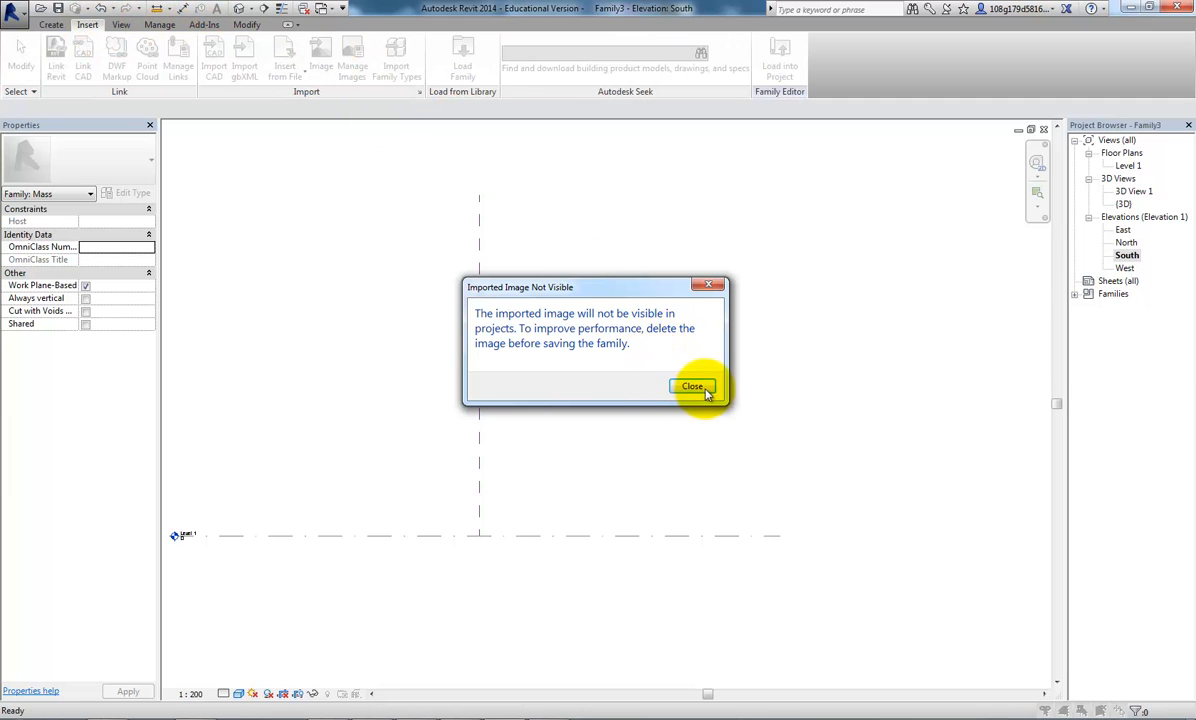
left_click(686, 388)
left_click(541, 268)
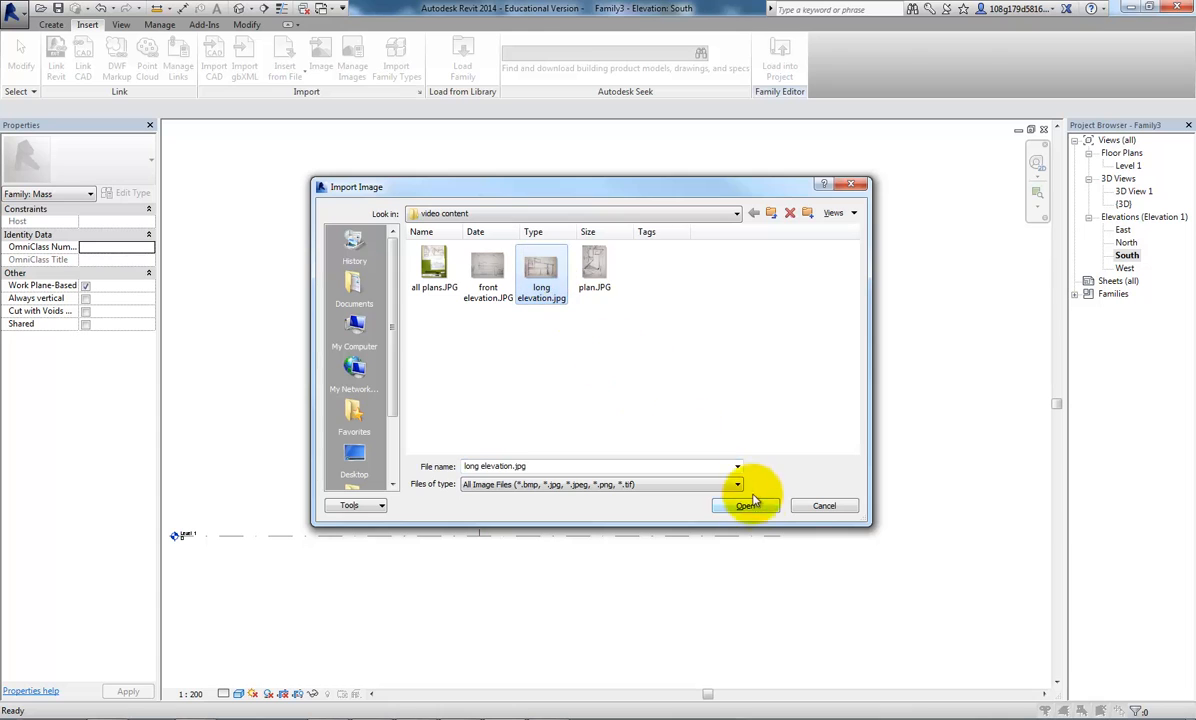
left_click(750, 509)
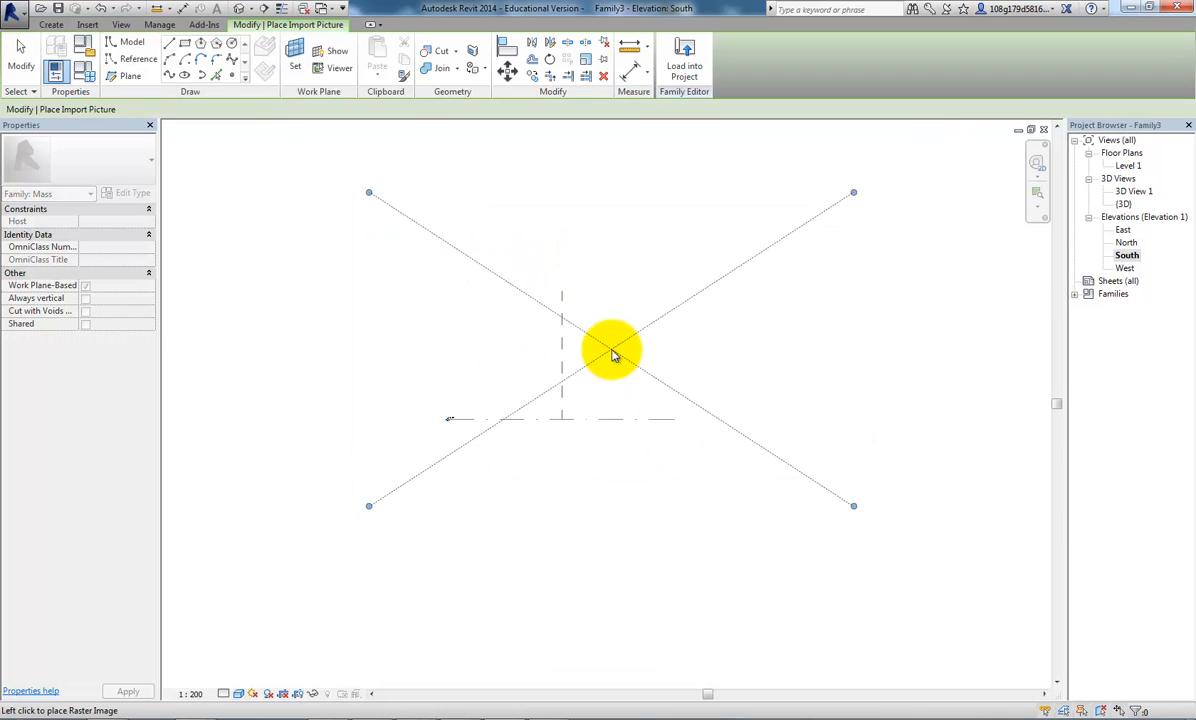
left_click(440, 262)
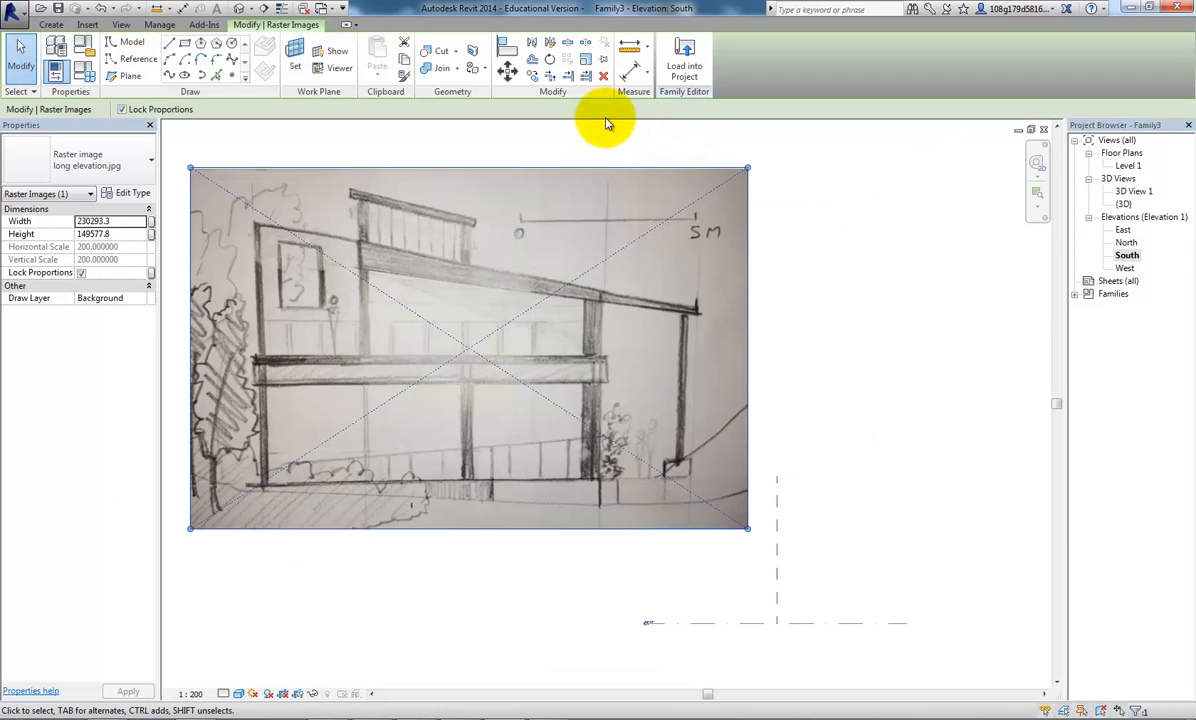
Scale the long elevation image so its drawn scale bar from 0 to 5 m measures 5000 mm
left_click(586, 61)
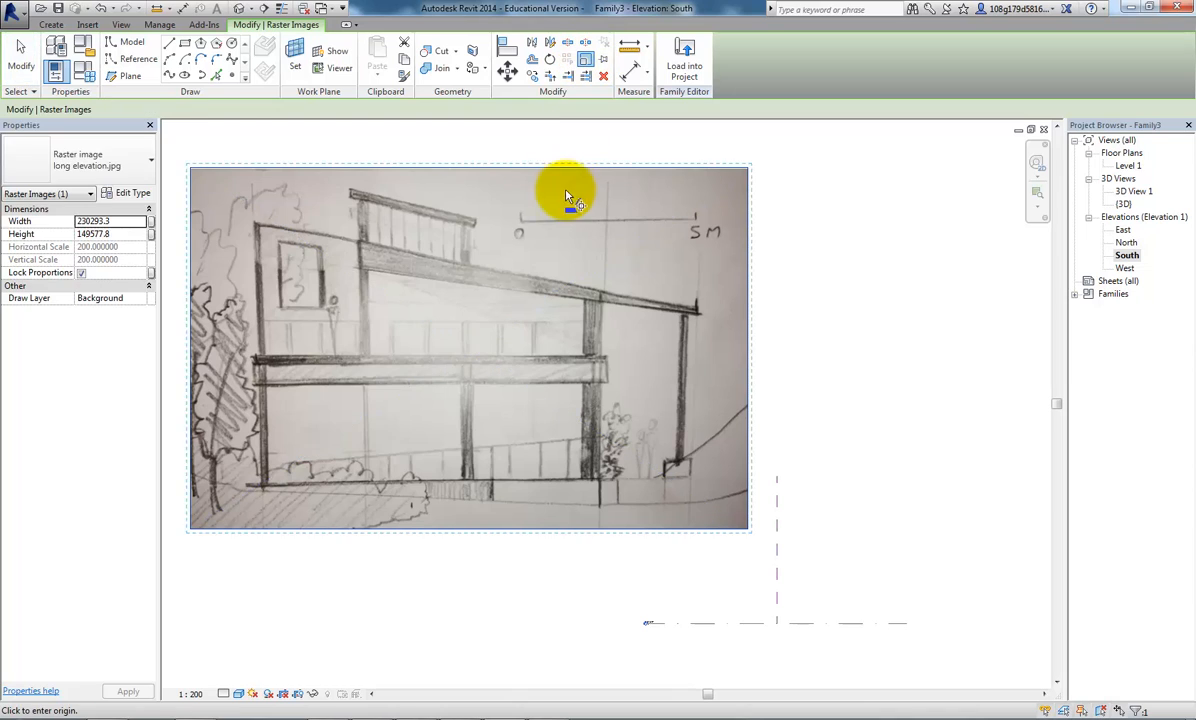
left_click(519, 230)
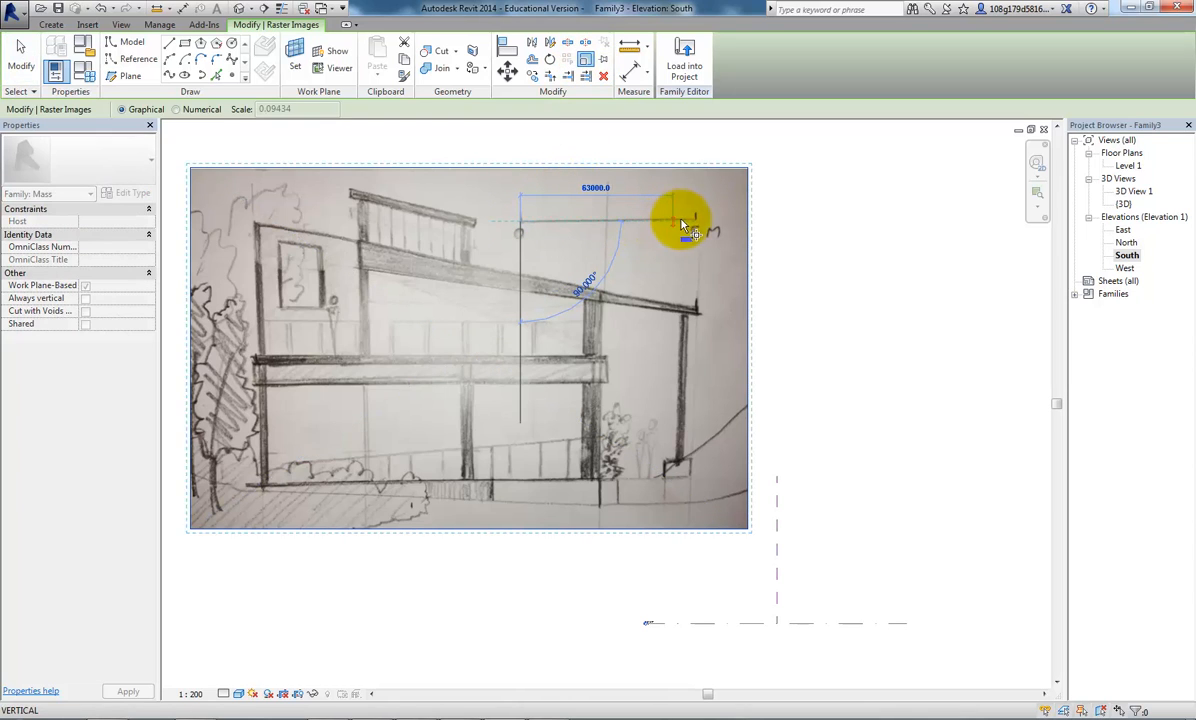
scroll(698, 225, "up", 2)
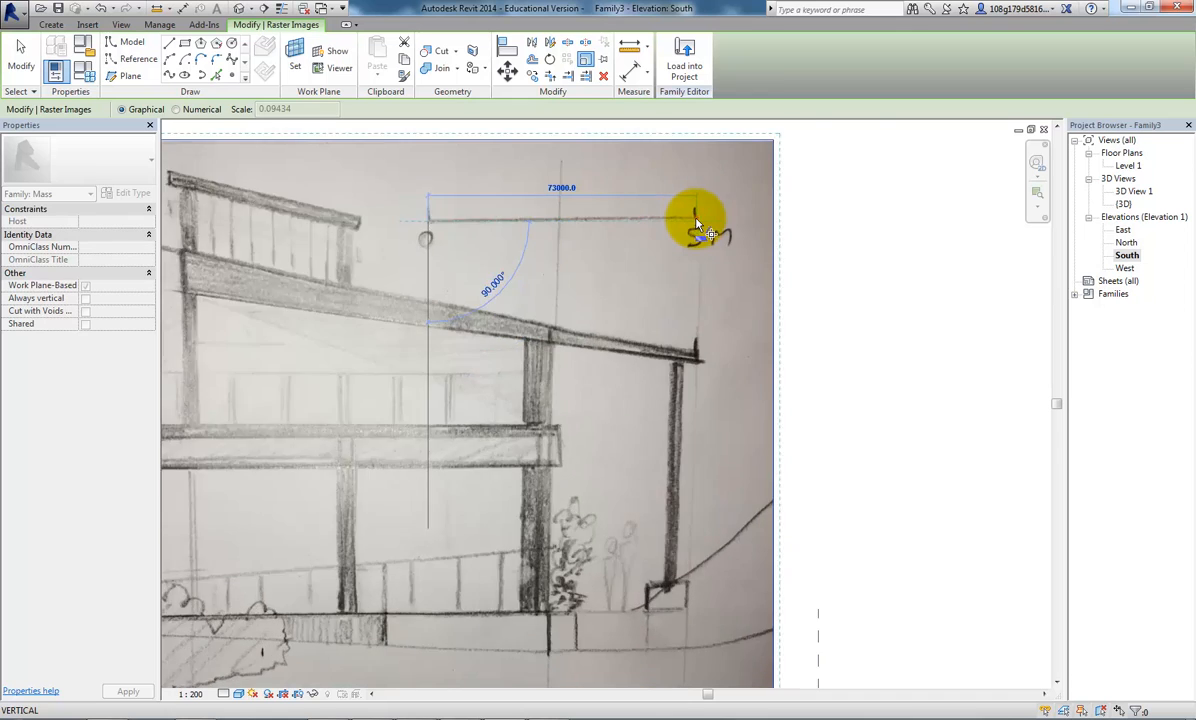
scroll(698, 225, "up", 2)
left_click(696, 219)
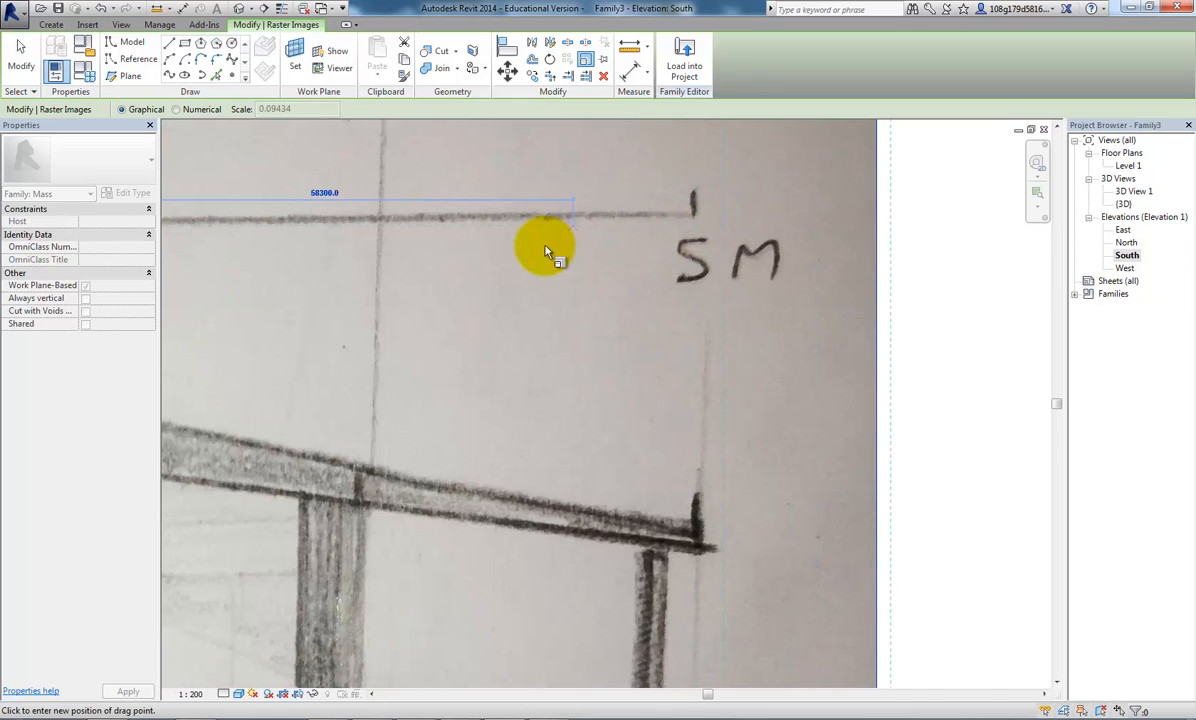
type("5000")
key("Return")
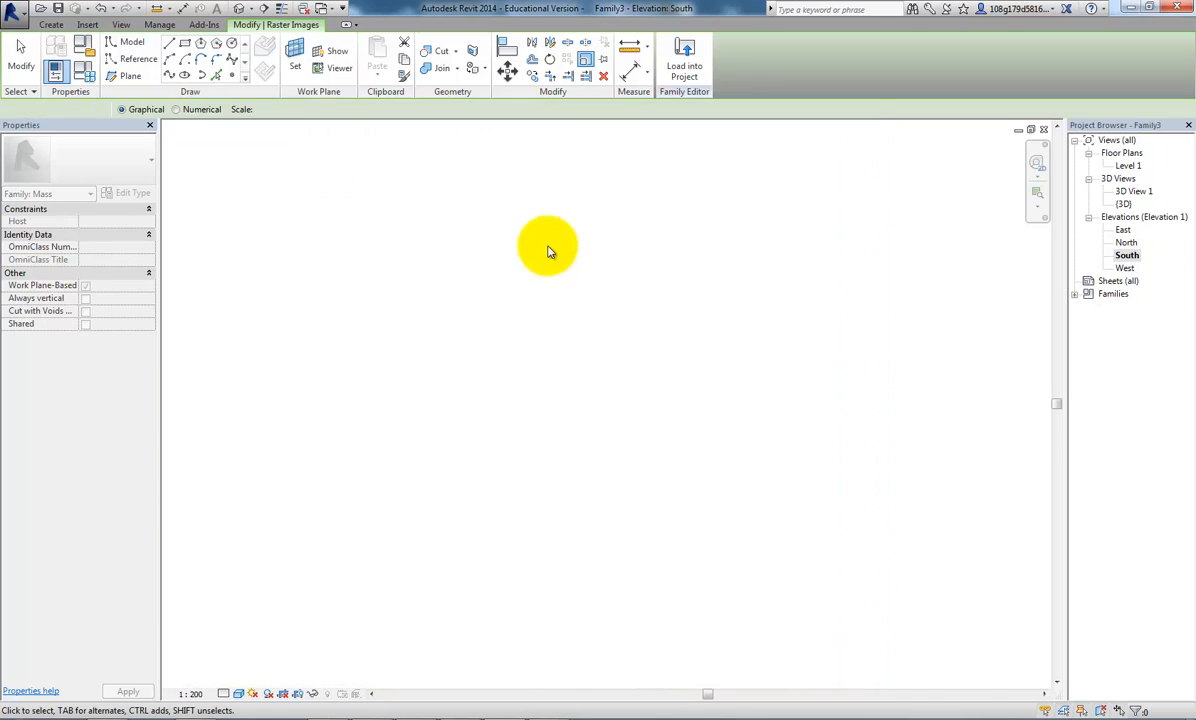
Move the scaled long elevation image so the building's lower right corner sits close to the reference plane's crossing with Level 1
scroll(551, 254, "down", 2)
left_click_drag(379, 252, 640, 600)
middle_click_drag(729, 598, 432, 254)
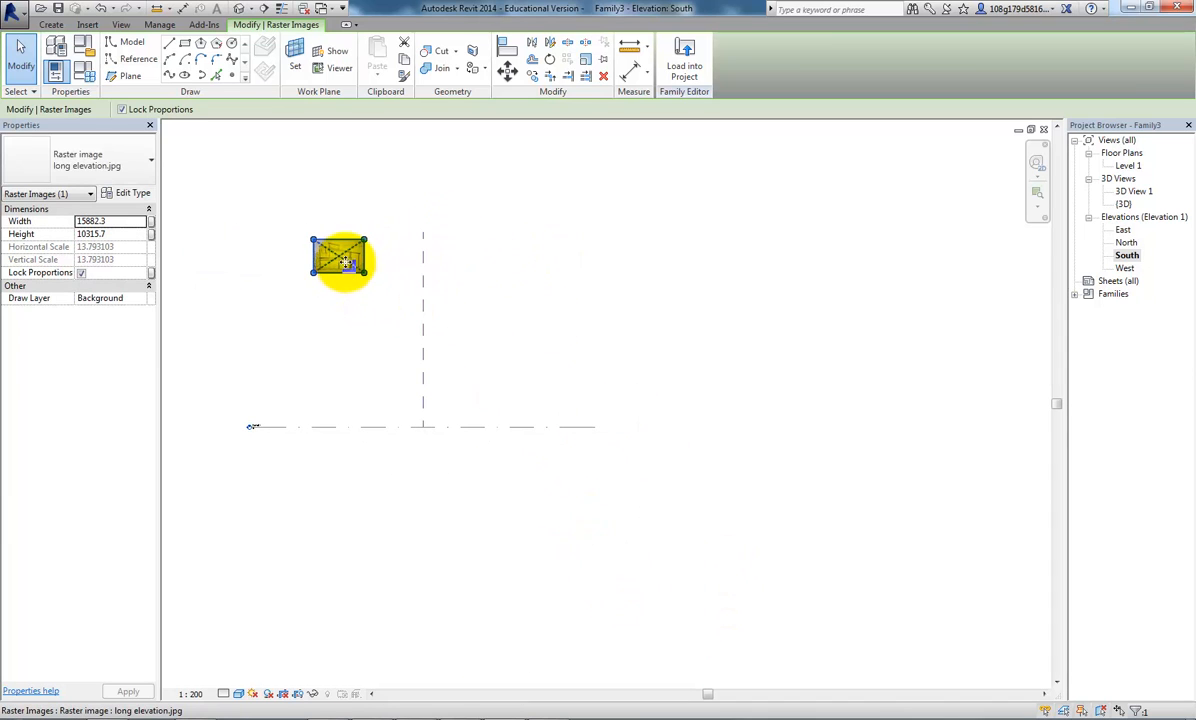
left_click_drag(343, 262, 397, 420)
scroll(402, 420, "up", 4)
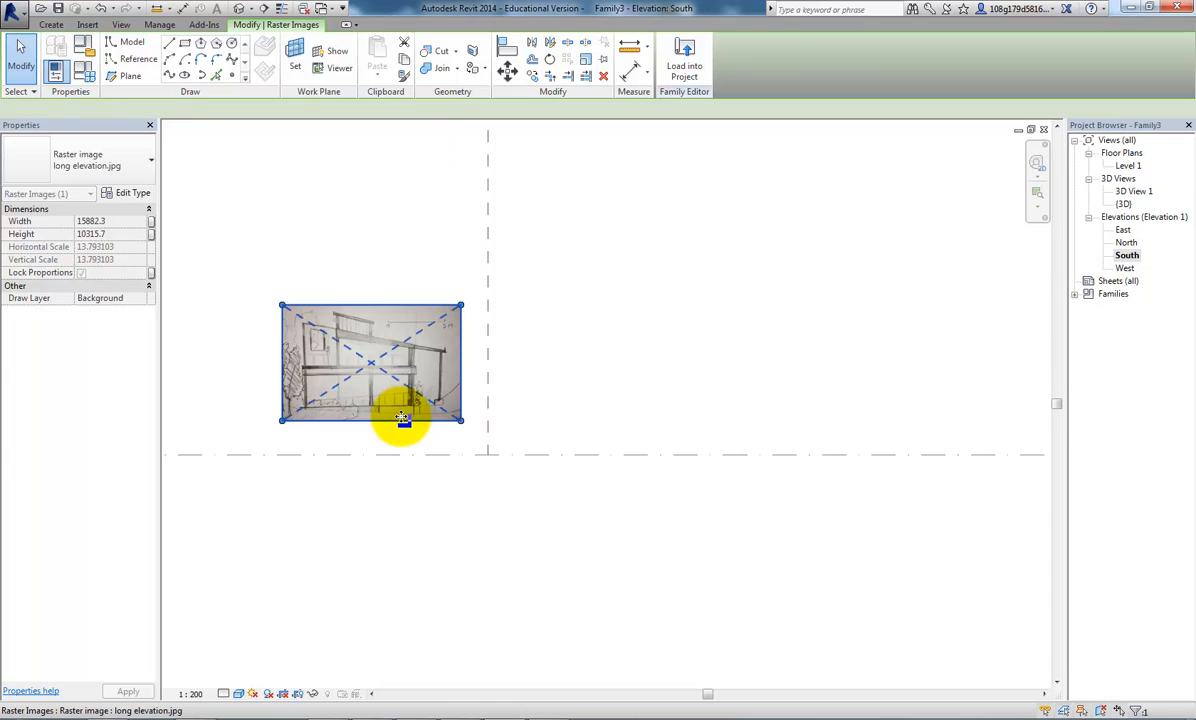
scroll(401, 418, "up", 3)
scroll(400, 366, "up", 2)
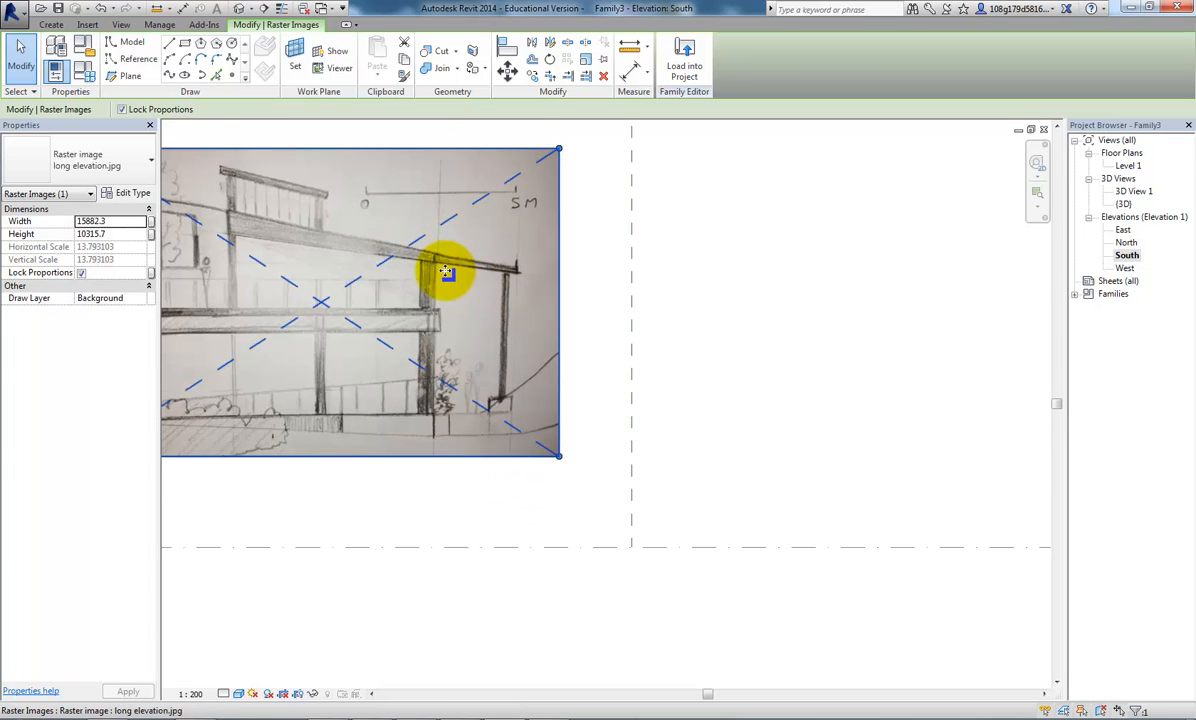
scroll(454, 387, "up", 1)
left_click_drag(446, 388, 524, 453)
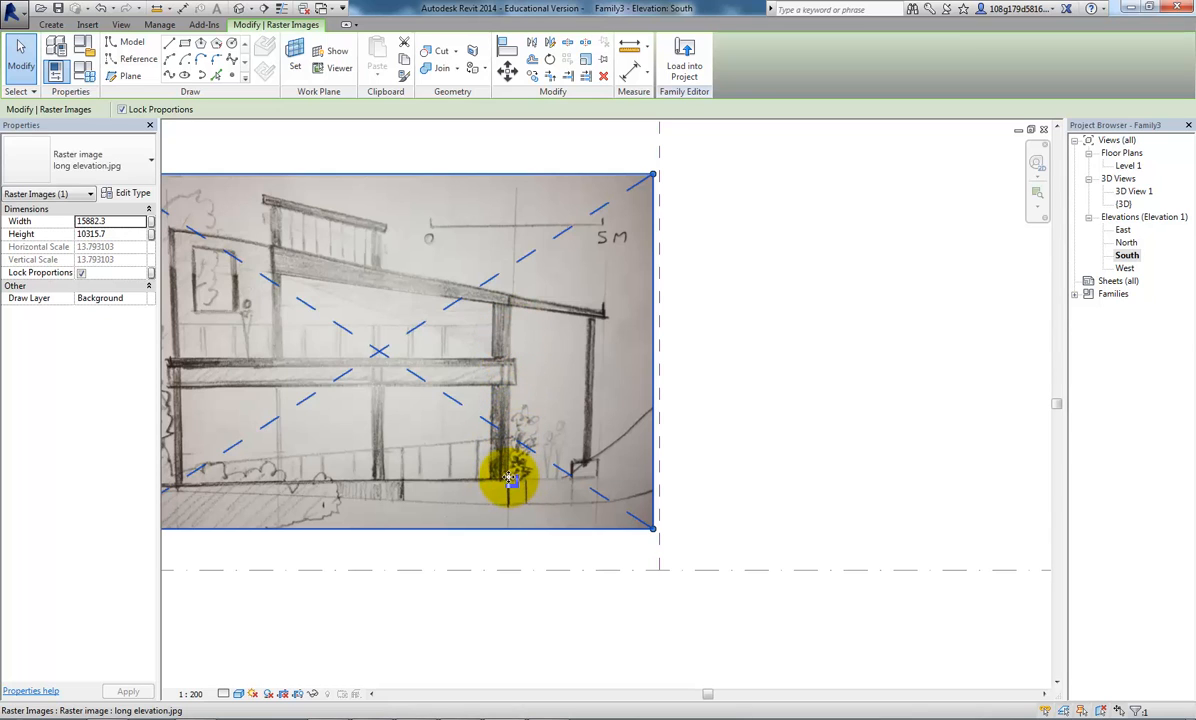
left_click_drag(508, 478, 810, 506)
Nudge the long elevation image right to bring the building's right main wall to the vertical reference plane
key("Right")
key("Right")
key("Right")
key("Right")
key("Right")
key("Right")
key("Right")
key("Right")
key("Right")
key("Right")
key("Right")
key("Right")
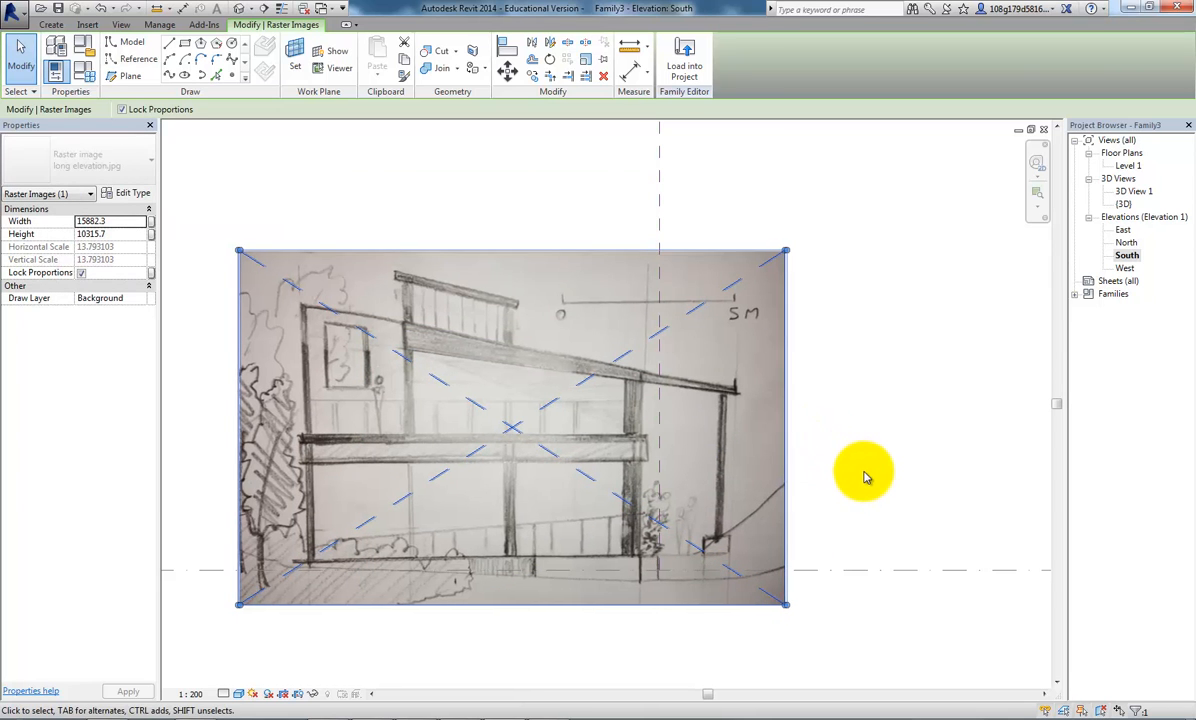
Nudge the long elevation image down until its ground floor line sits on Level 1, fine-tune it slightly left, and deselect it
key("Down")
key("Down")
key("Down")
key("Down")
key("Down")
key("Down")
key("Down")
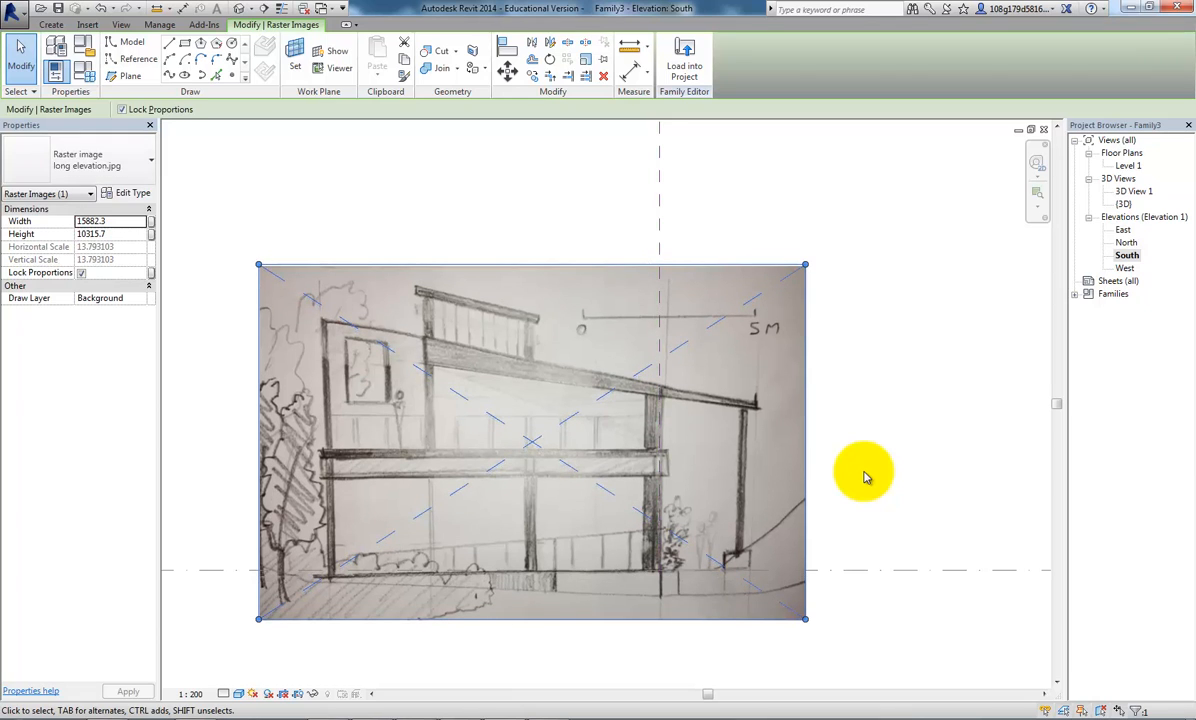
key("Left")
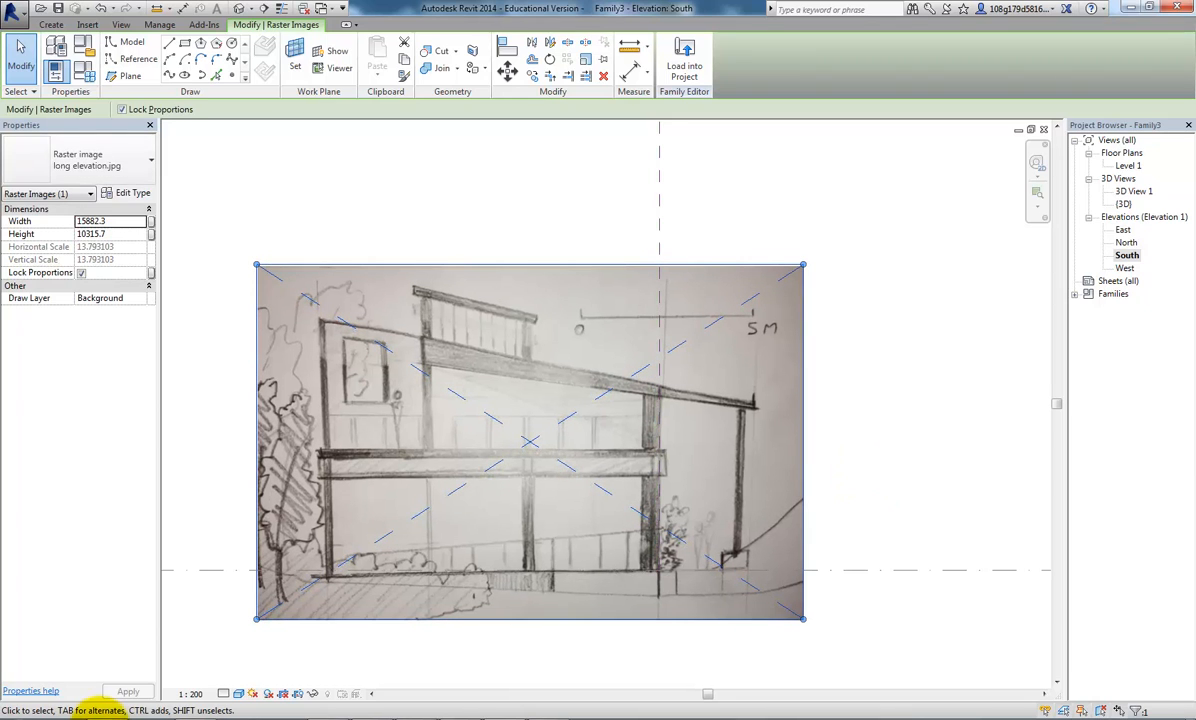
left_click(863, 334)
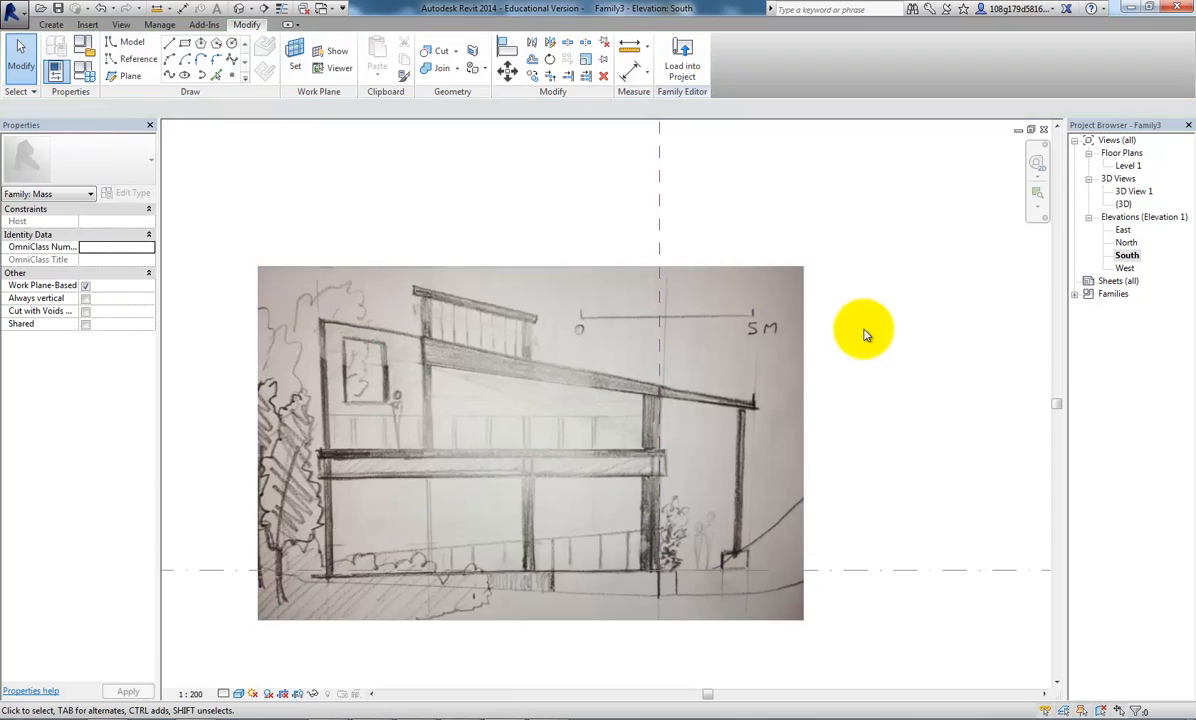
scroll(803, 338, "down", 1)
middle_click_drag(793, 350, 798, 336)
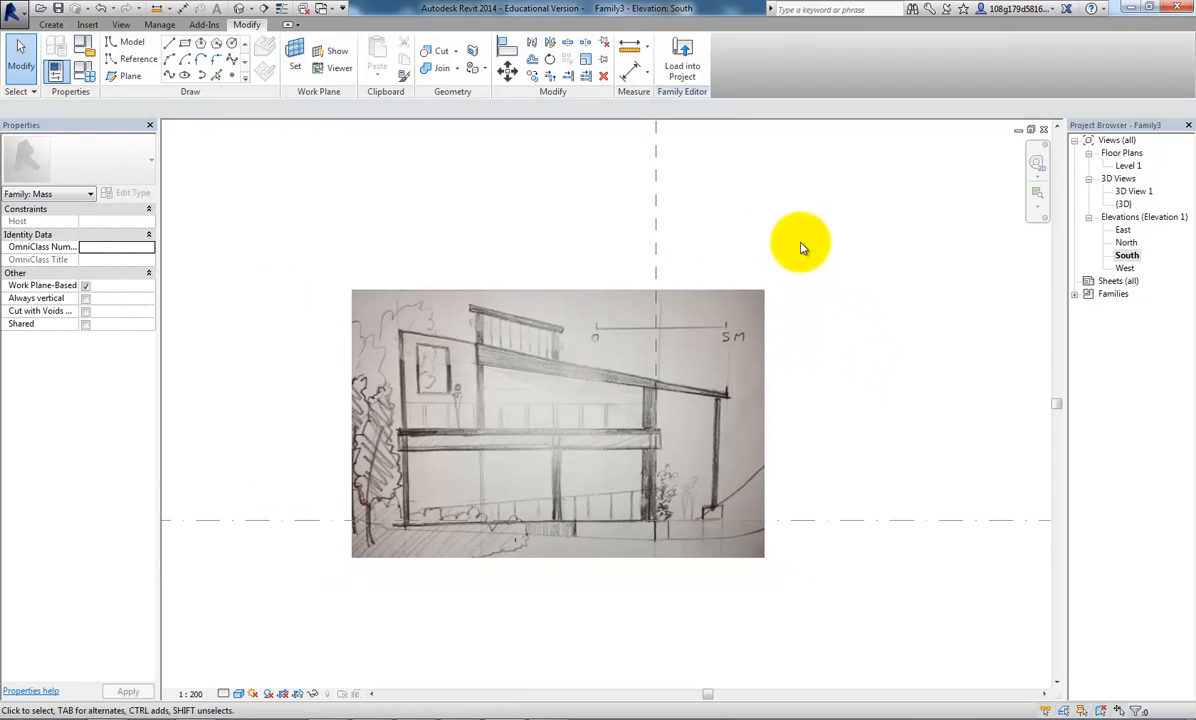
Pin the long elevation image in place and test that it cannot be moved
left_click(755, 299)
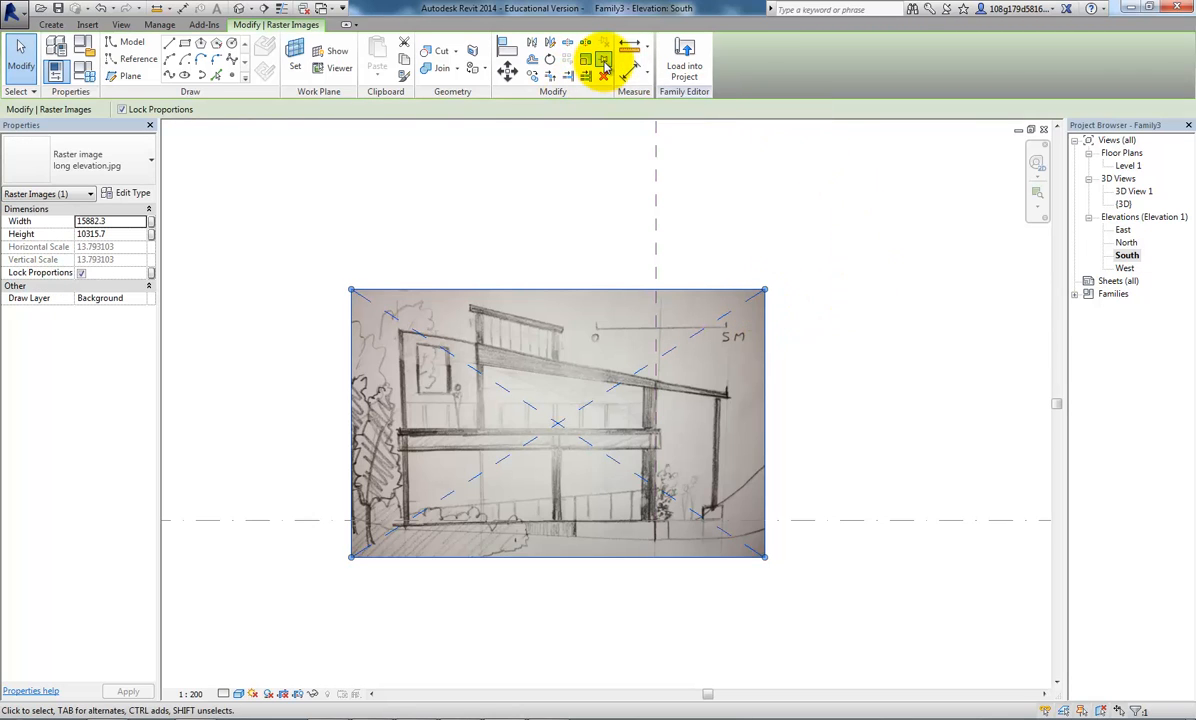
left_click(604, 62)
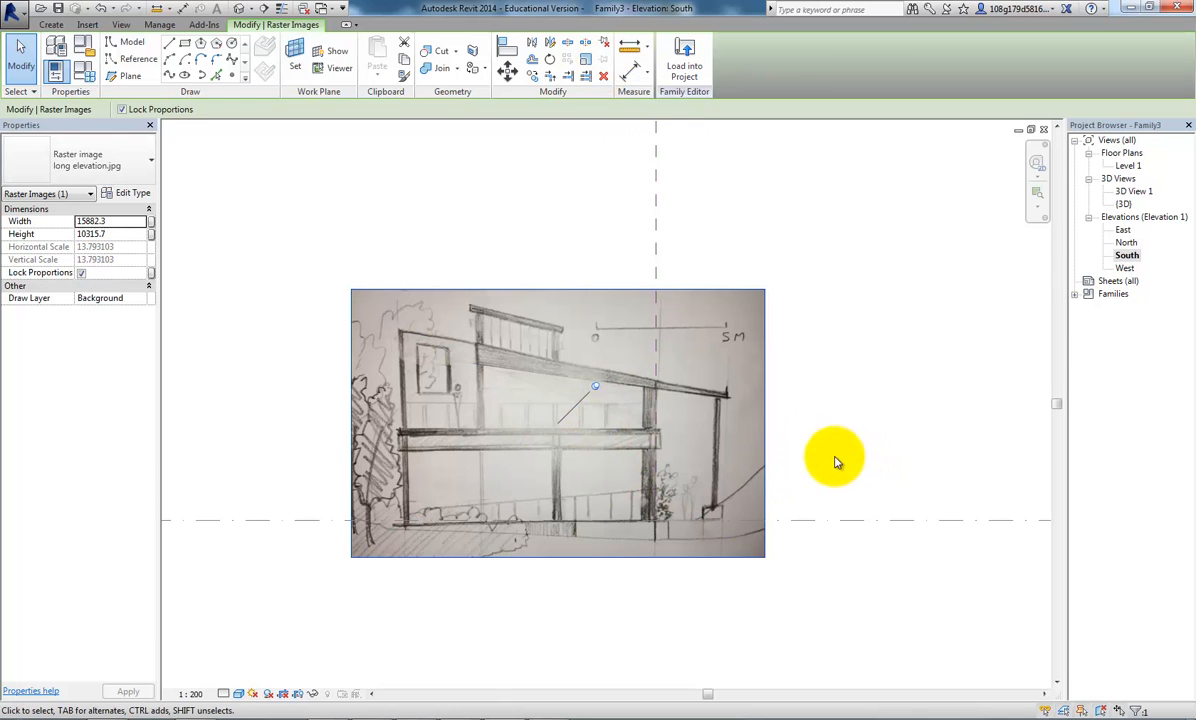
left_click_drag(734, 376, 905, 328)
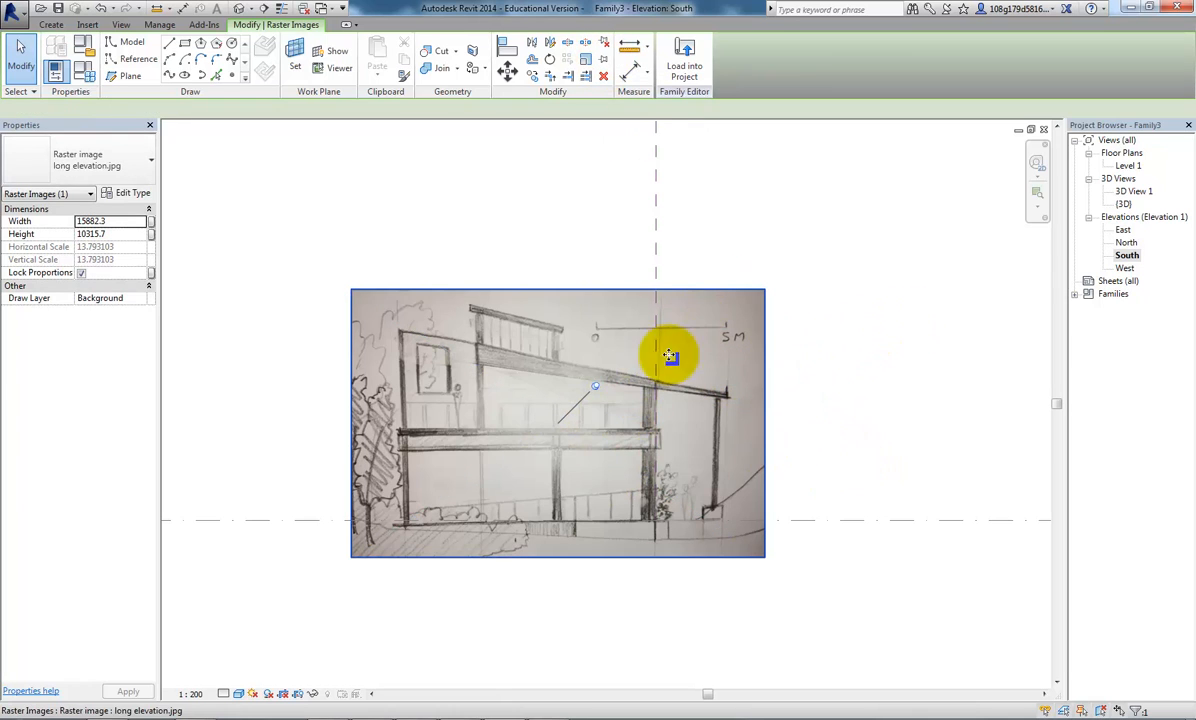
left_click(770, 378)
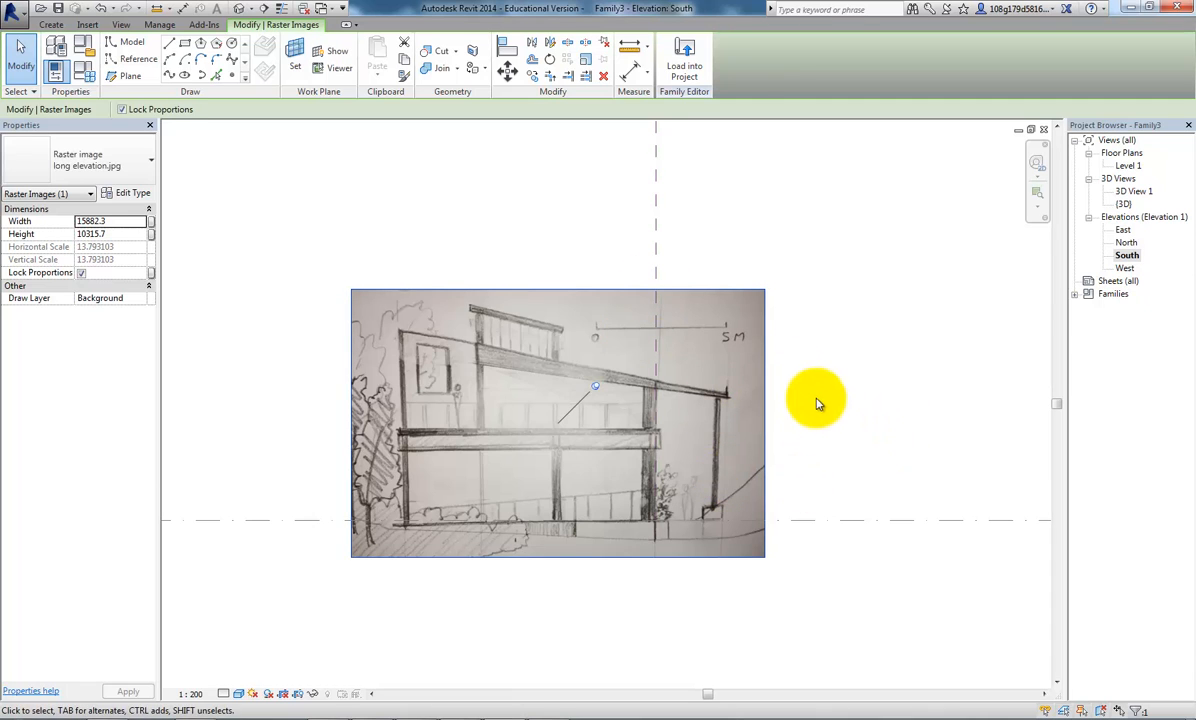
Open the East elevation view, pin the front elevation image in place and deselect it
double_click(1123, 230)
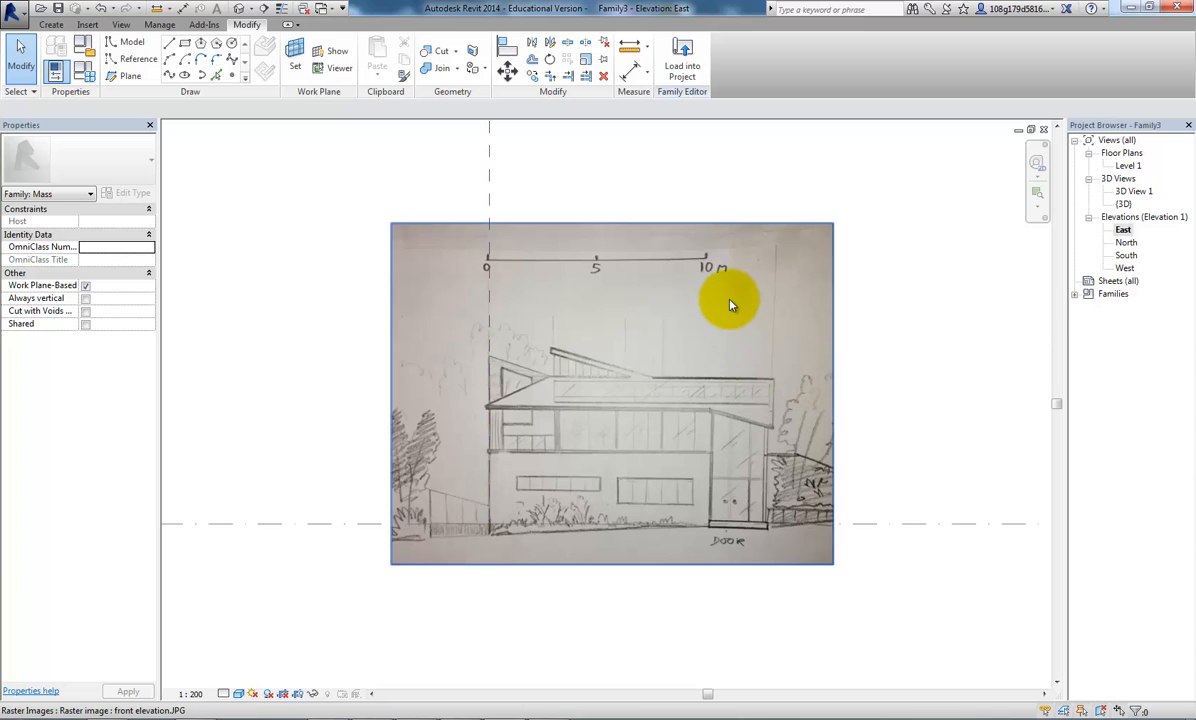
left_click(731, 306)
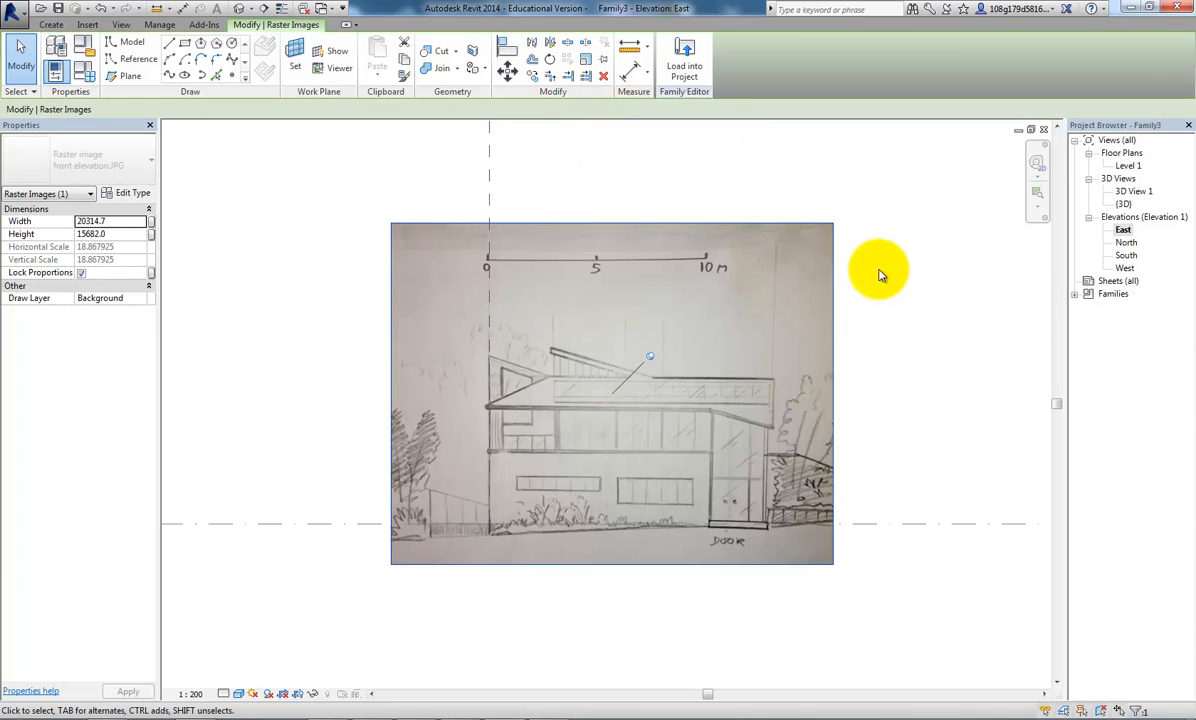
left_click(993, 248)
Open the Level 1 floor plan, pin the plan image in place and deselect it
left_click(1128, 166)
double_click(1128, 166)
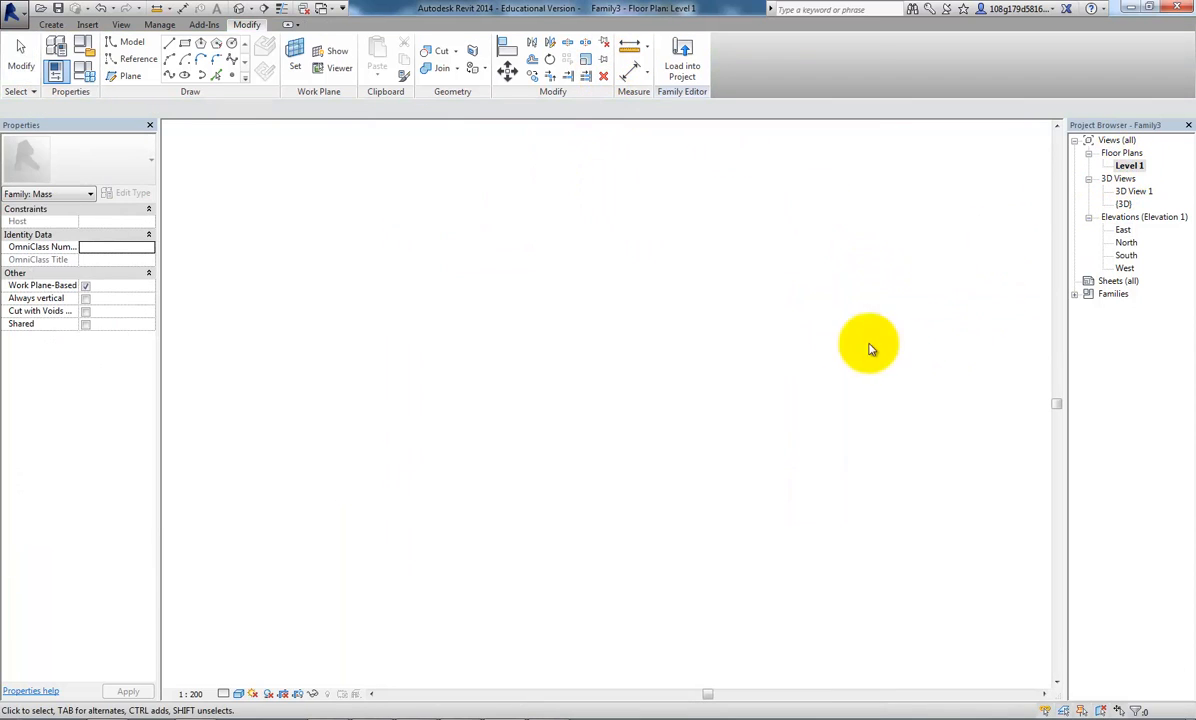
left_click(706, 317)
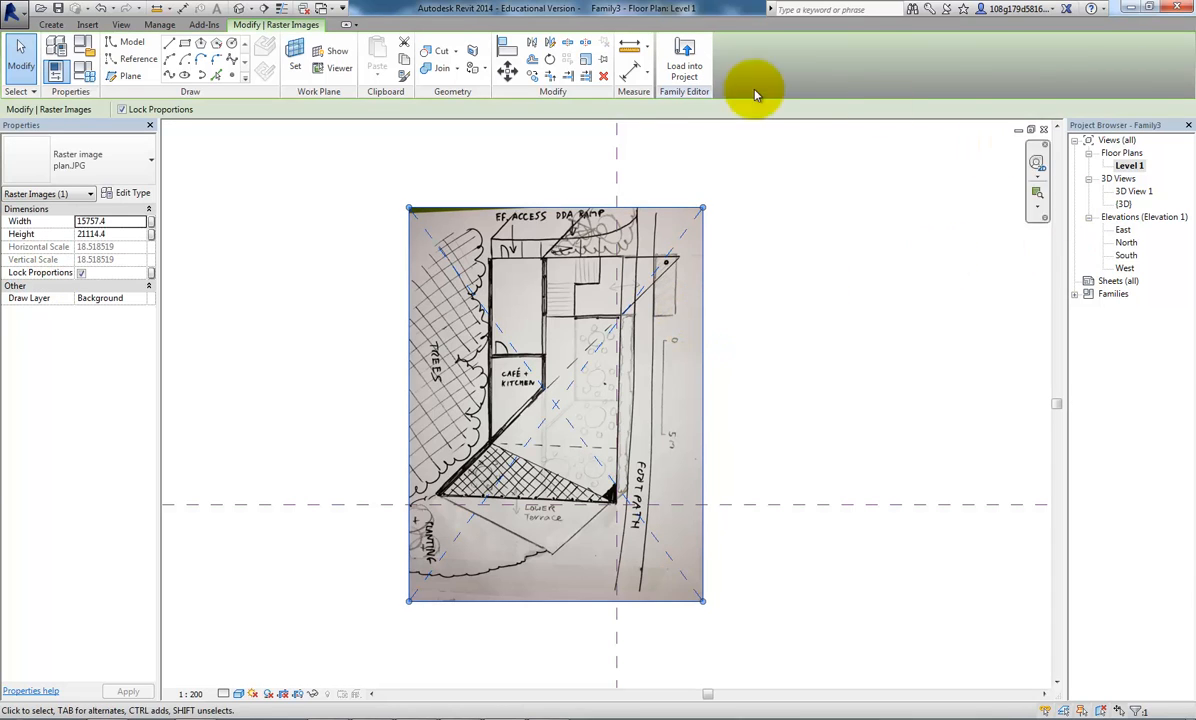
left_click(777, 398)
scroll(777, 398, "down", 3)
mouse_move(777, 398)
middle_mouse_down()
mouse_move(707, 432)
mouse_move(757, 400)
middle_mouse_up()
scroll(757, 396, "up", 2)
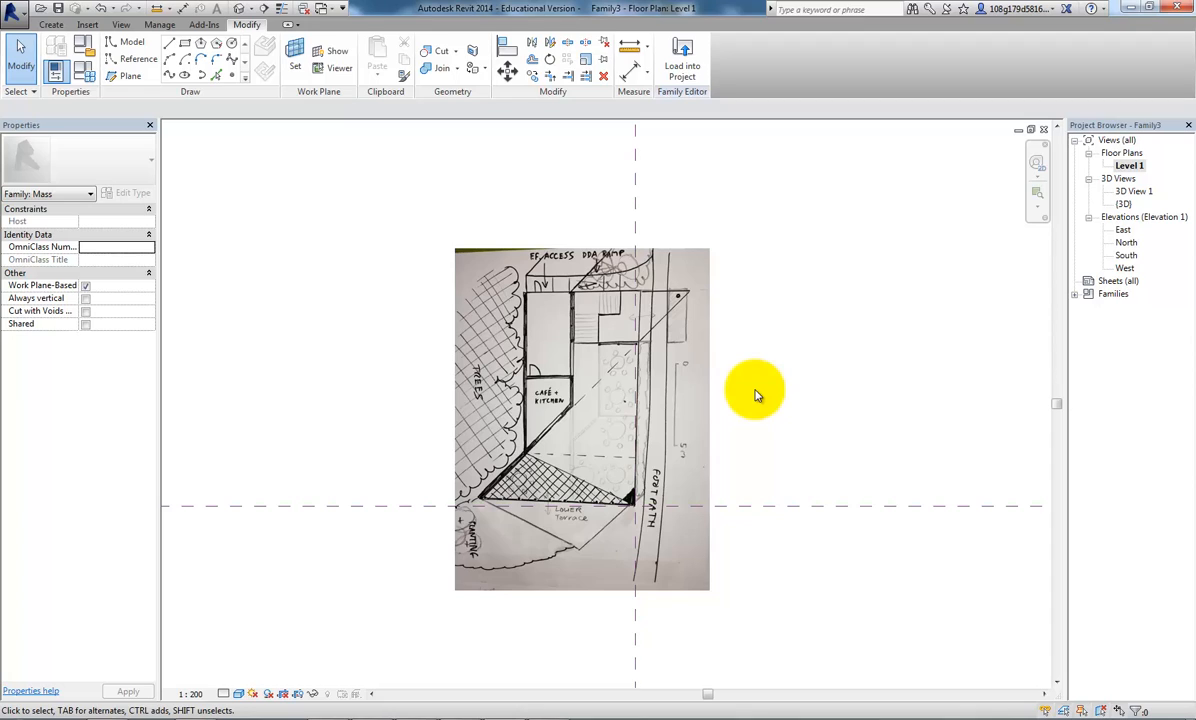